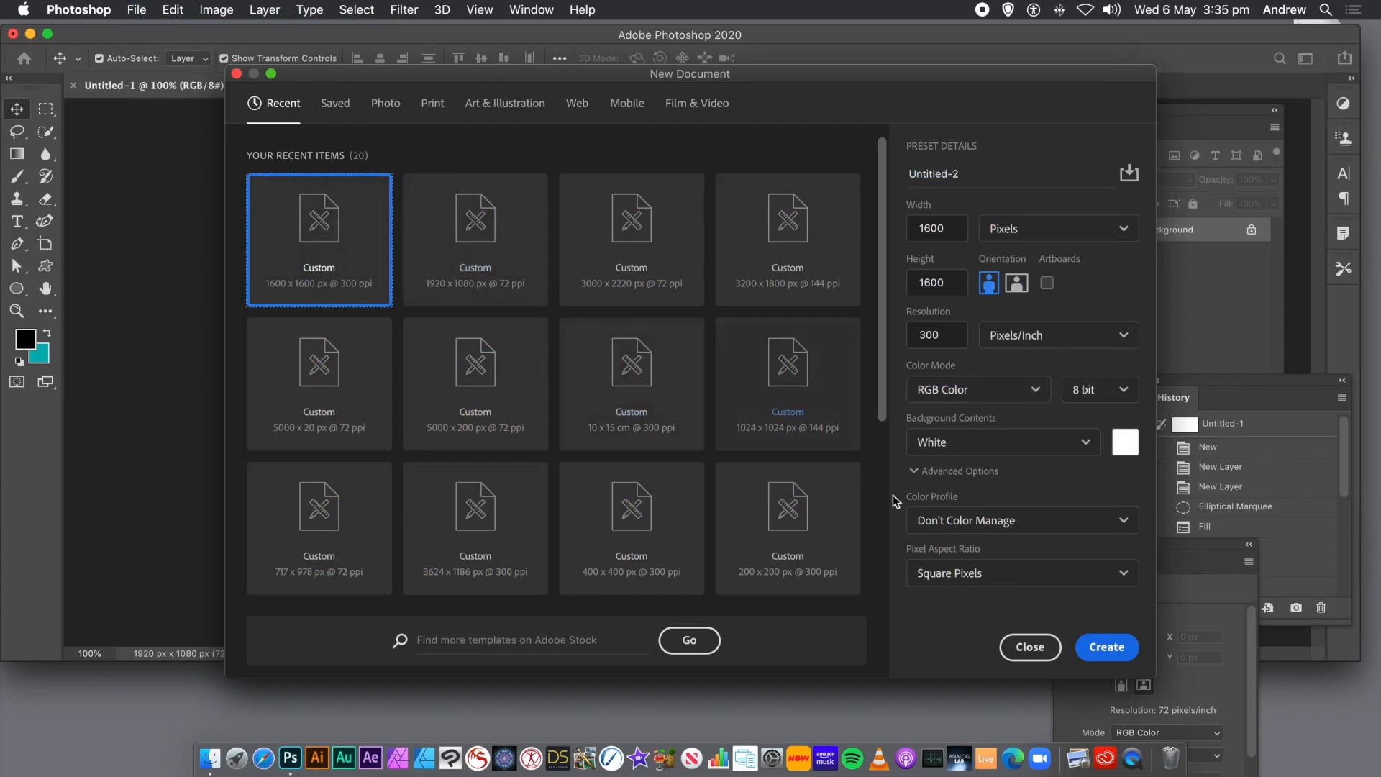
Create a 1600 x 1600 px document at 300 ppi and draw a grey circle shape about 1240 px wide.
click(1096, 646)
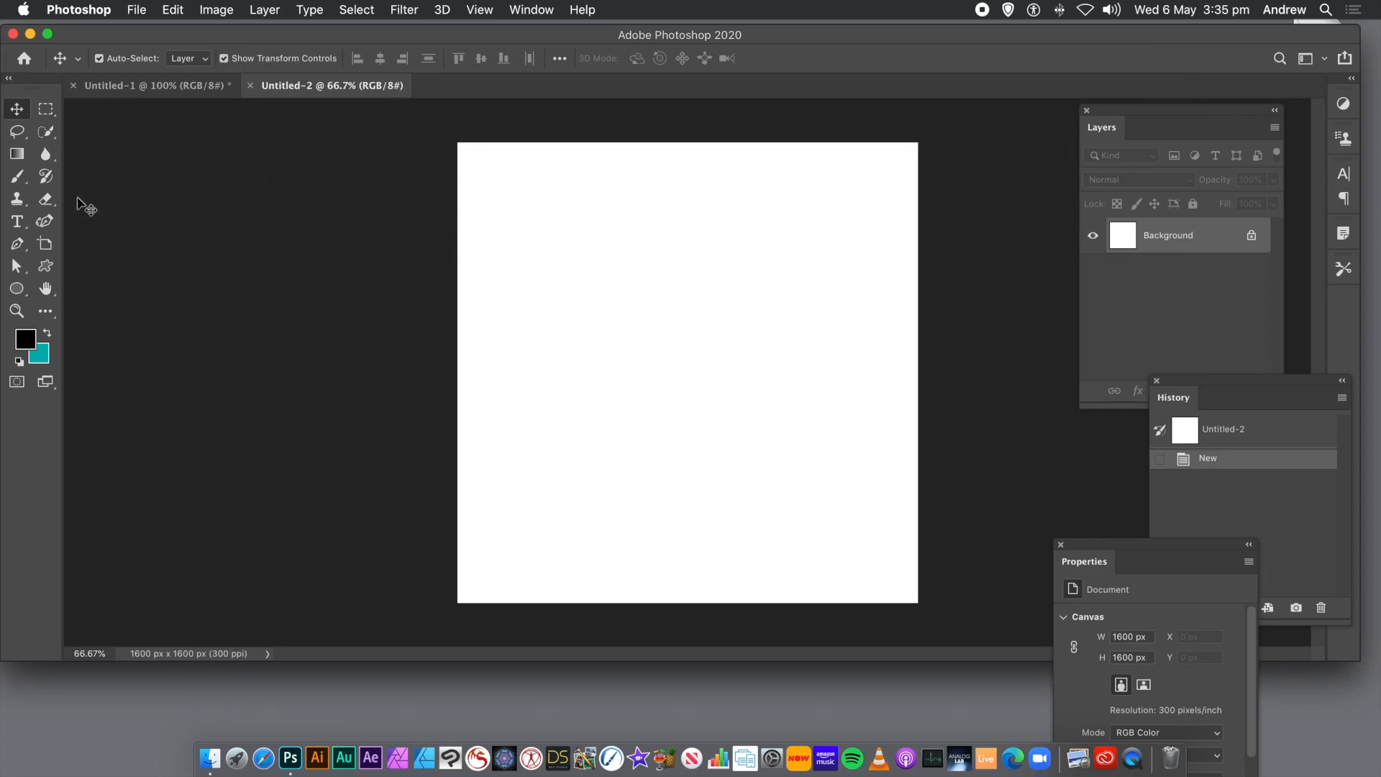
click(17, 290)
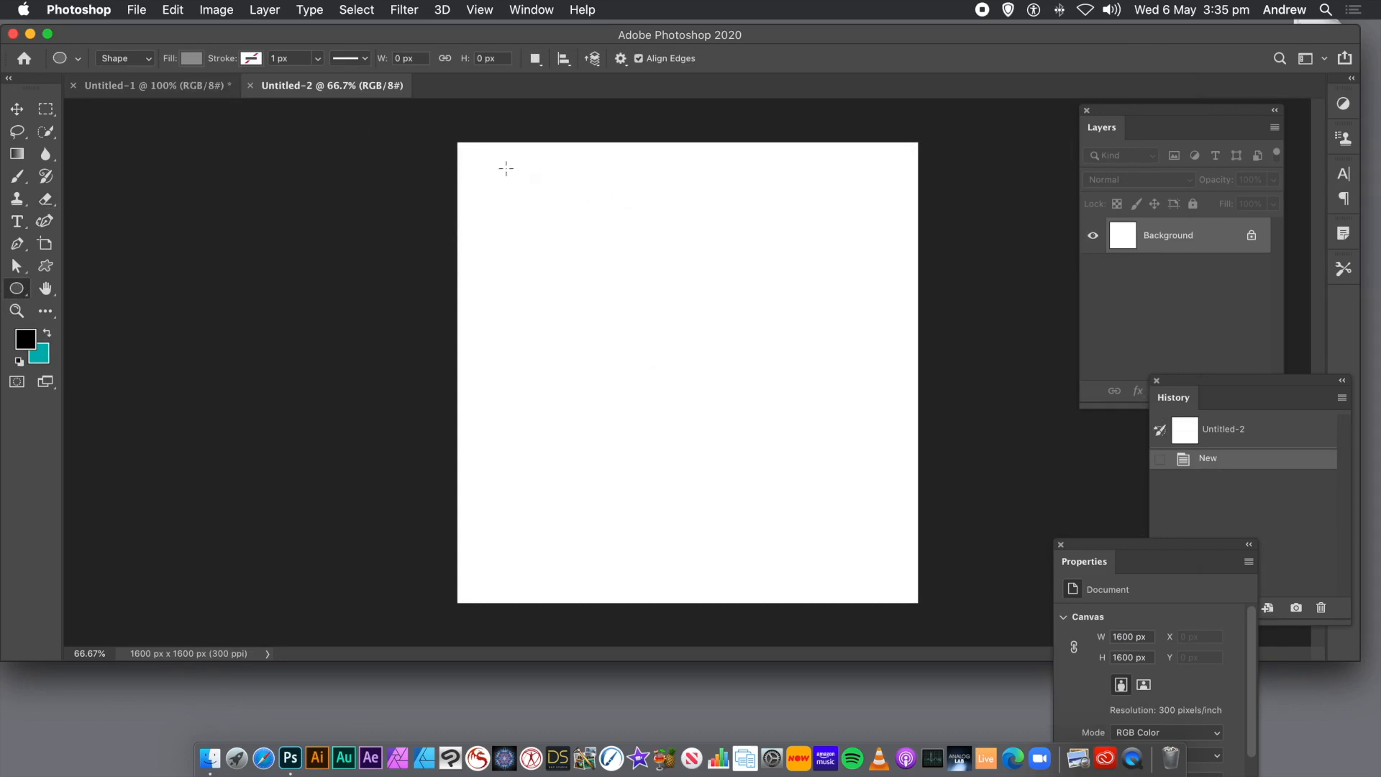
drag(509, 166, 867, 548)
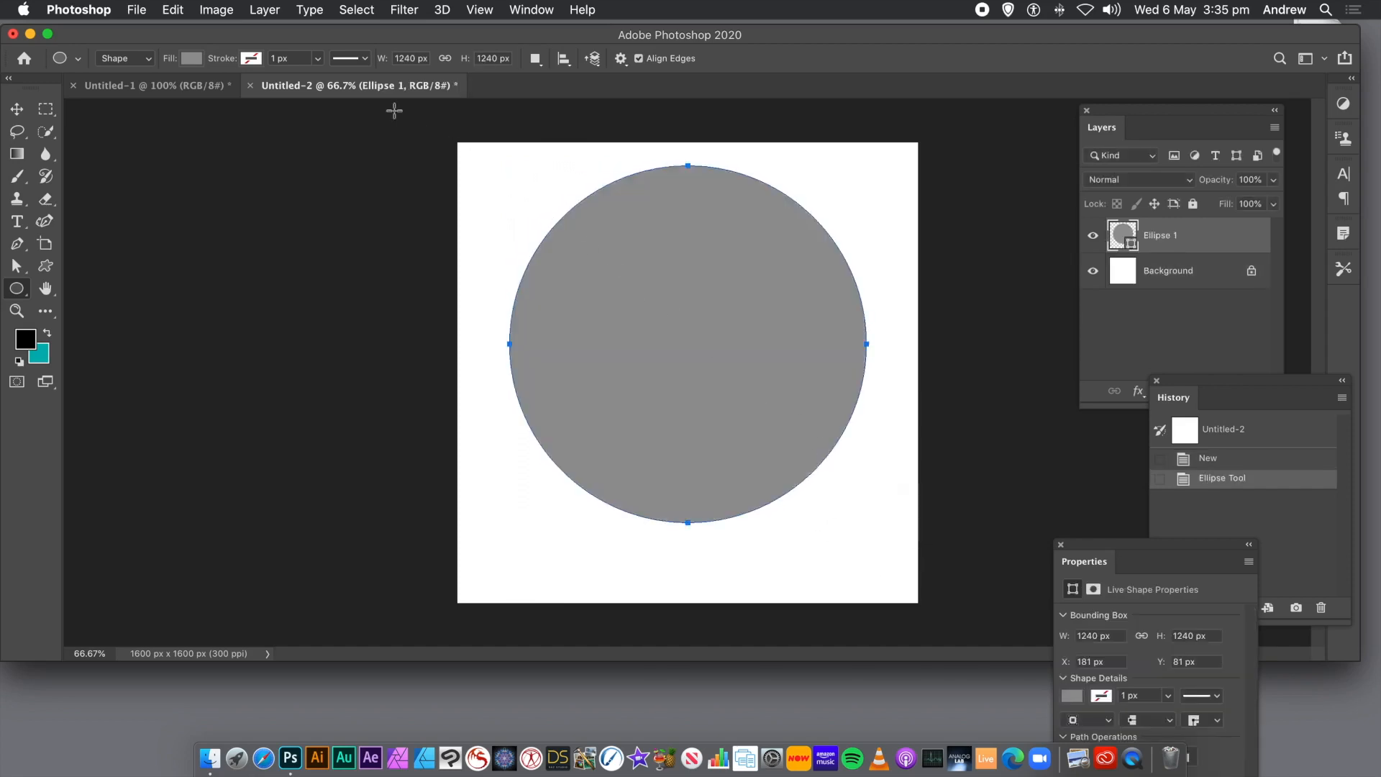
Duplicate the circle about 32 px higher and subtract the front copy from the original to form a thin crescent.
click(17, 110)
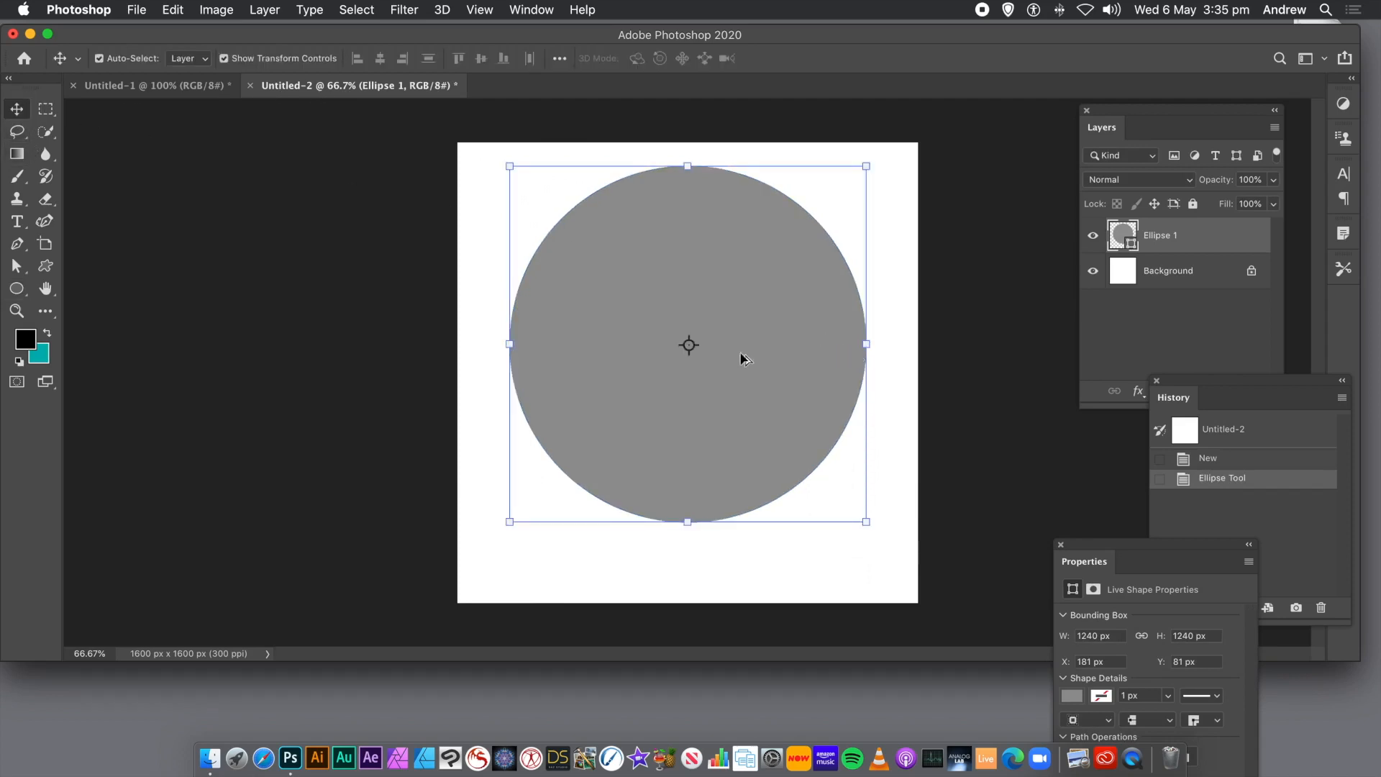
drag(748, 358, 744, 345)
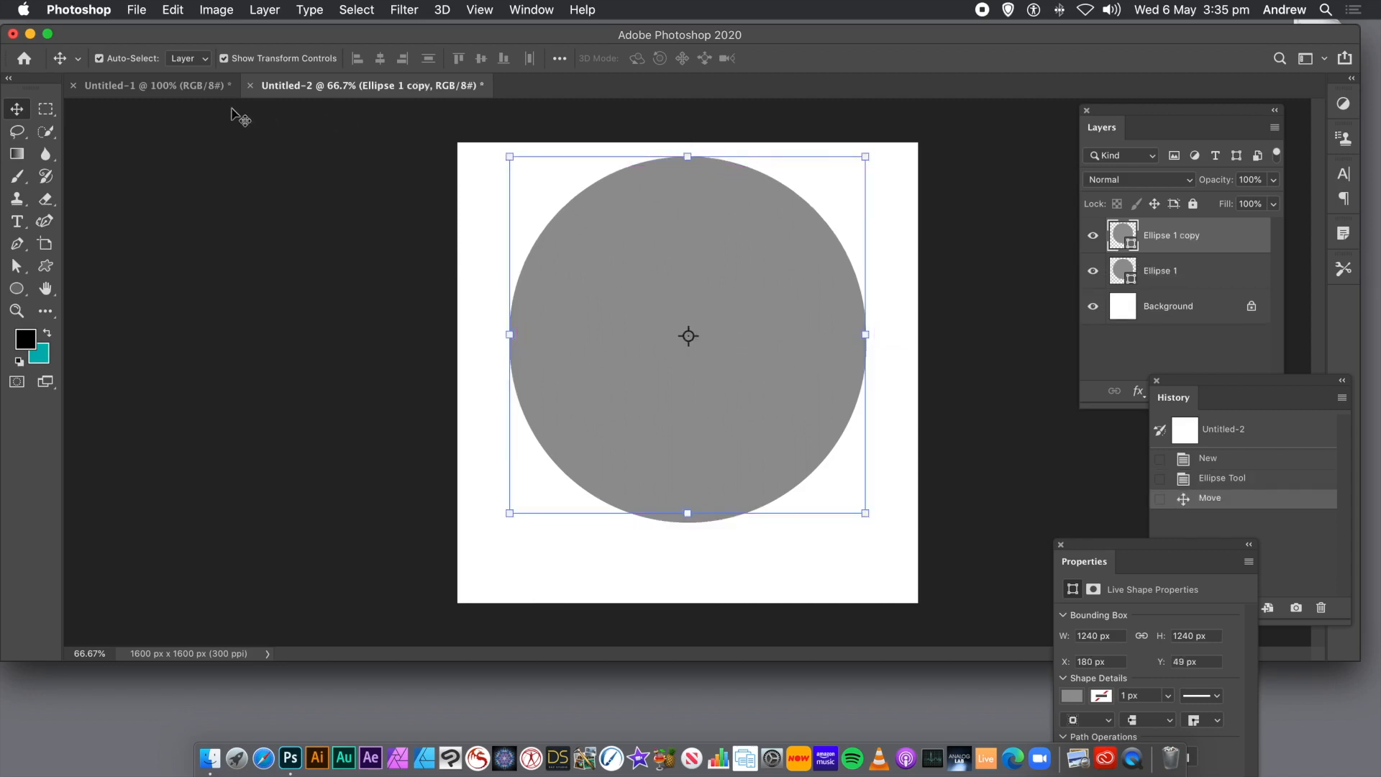
click(384, 134)
drag(384, 134, 937, 571)
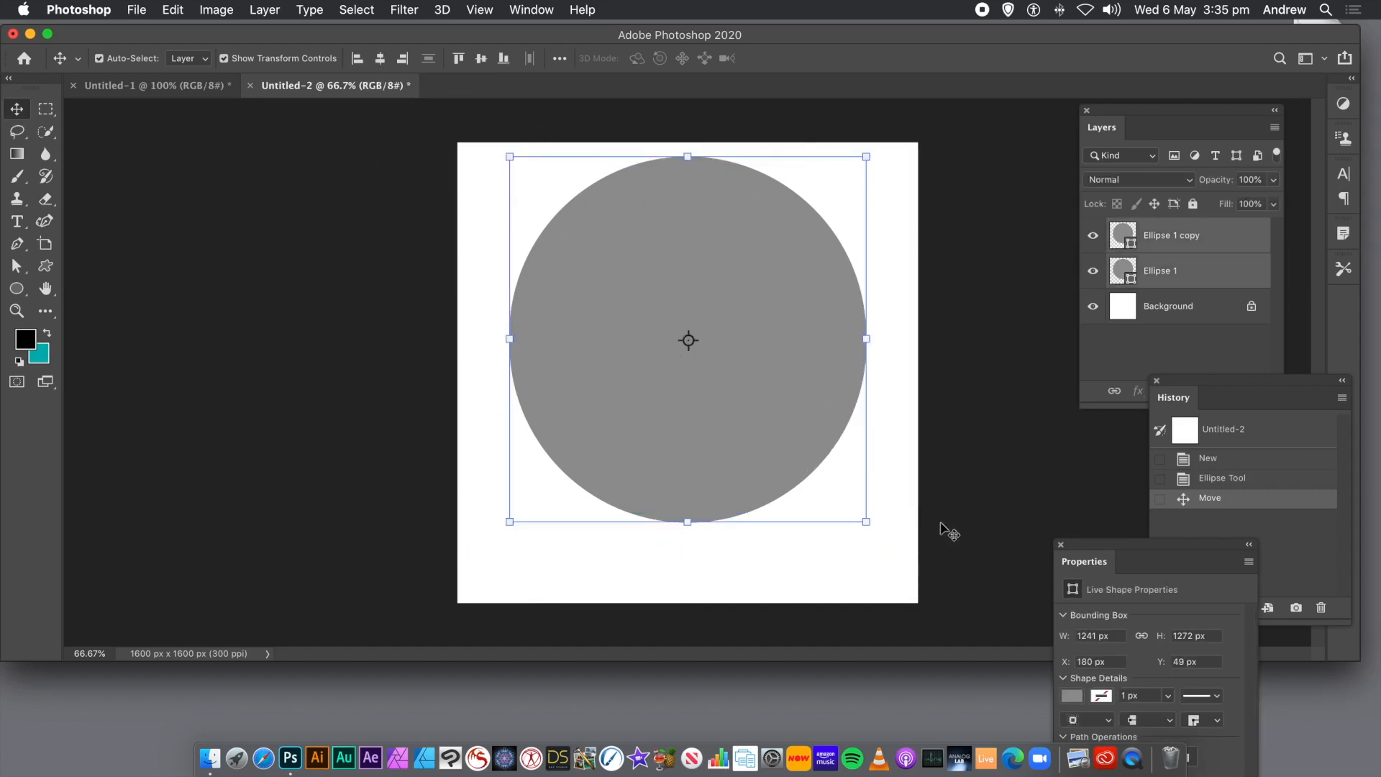
click(264, 11)
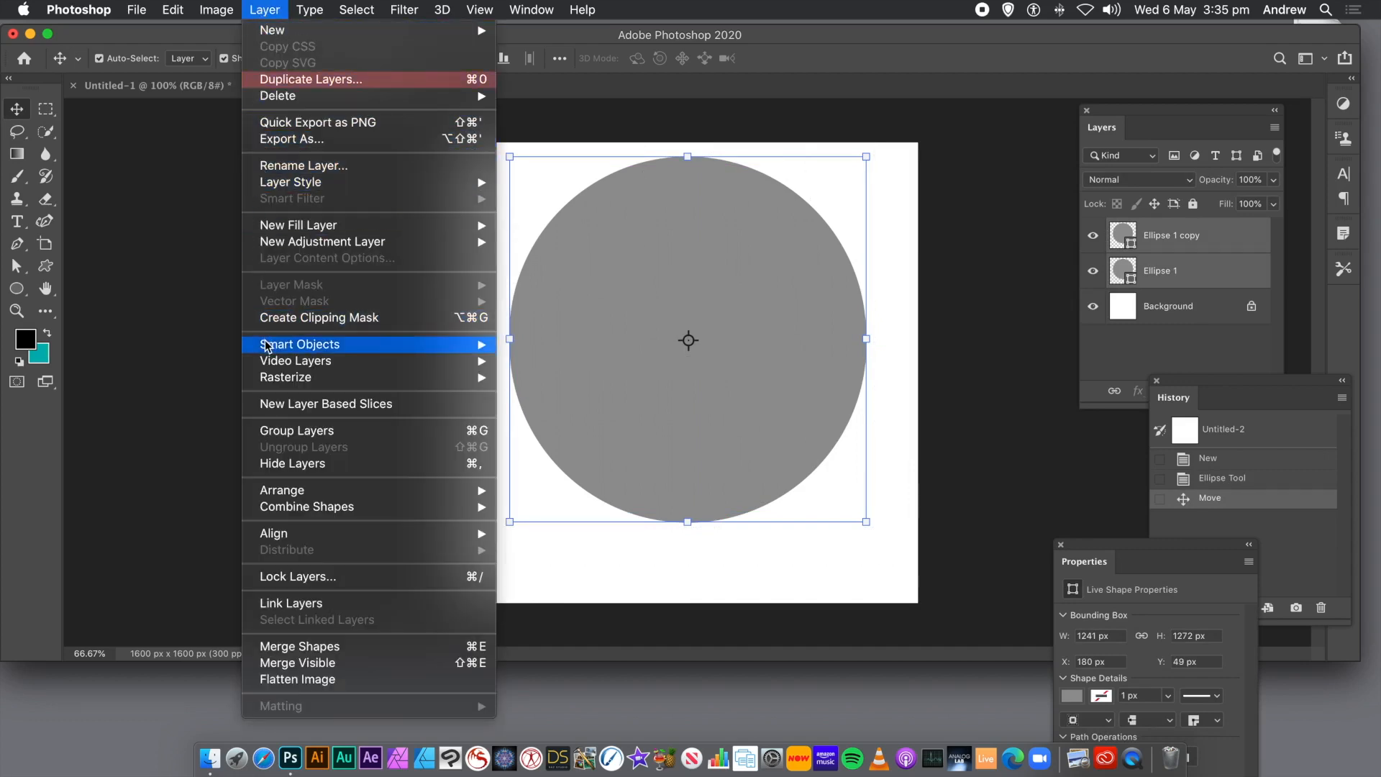
mouse_move(266, 345)
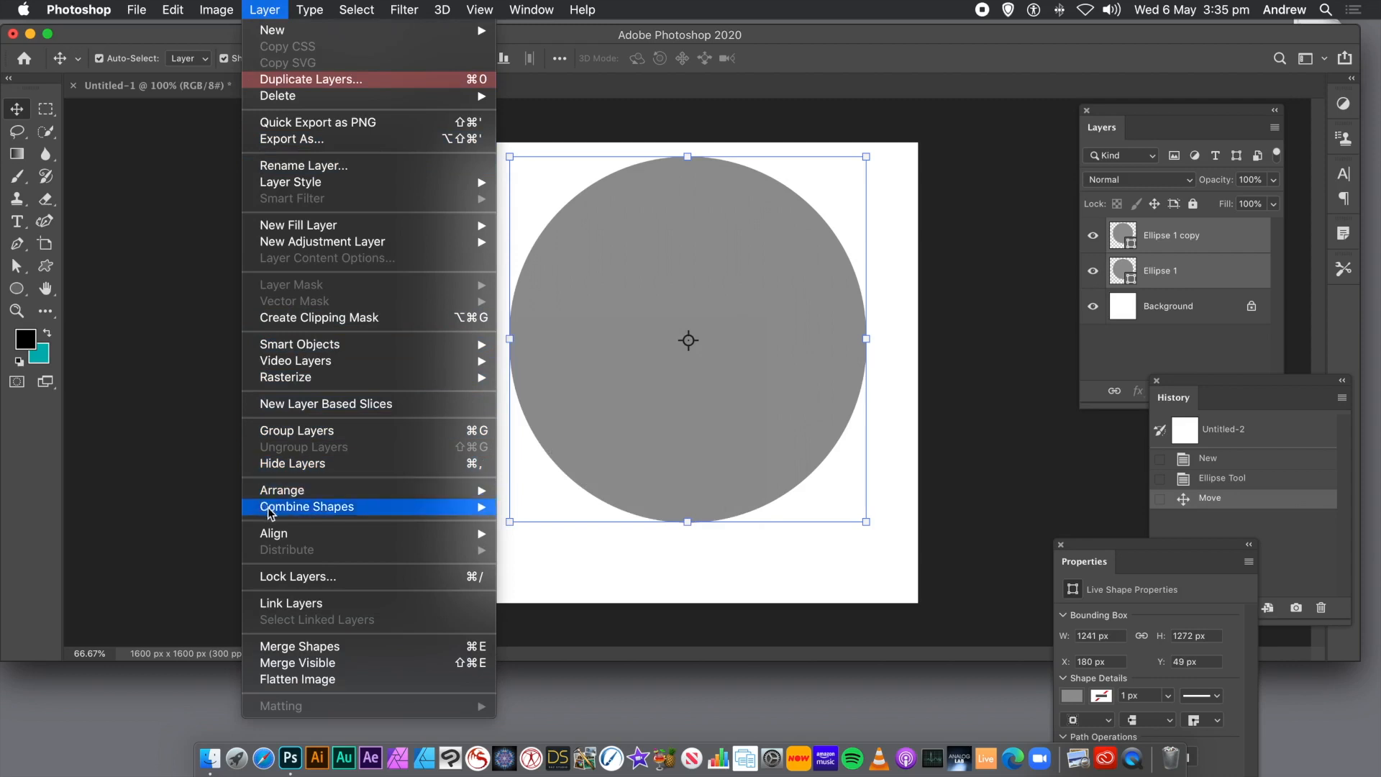
mouse_move(272, 509)
click(543, 523)
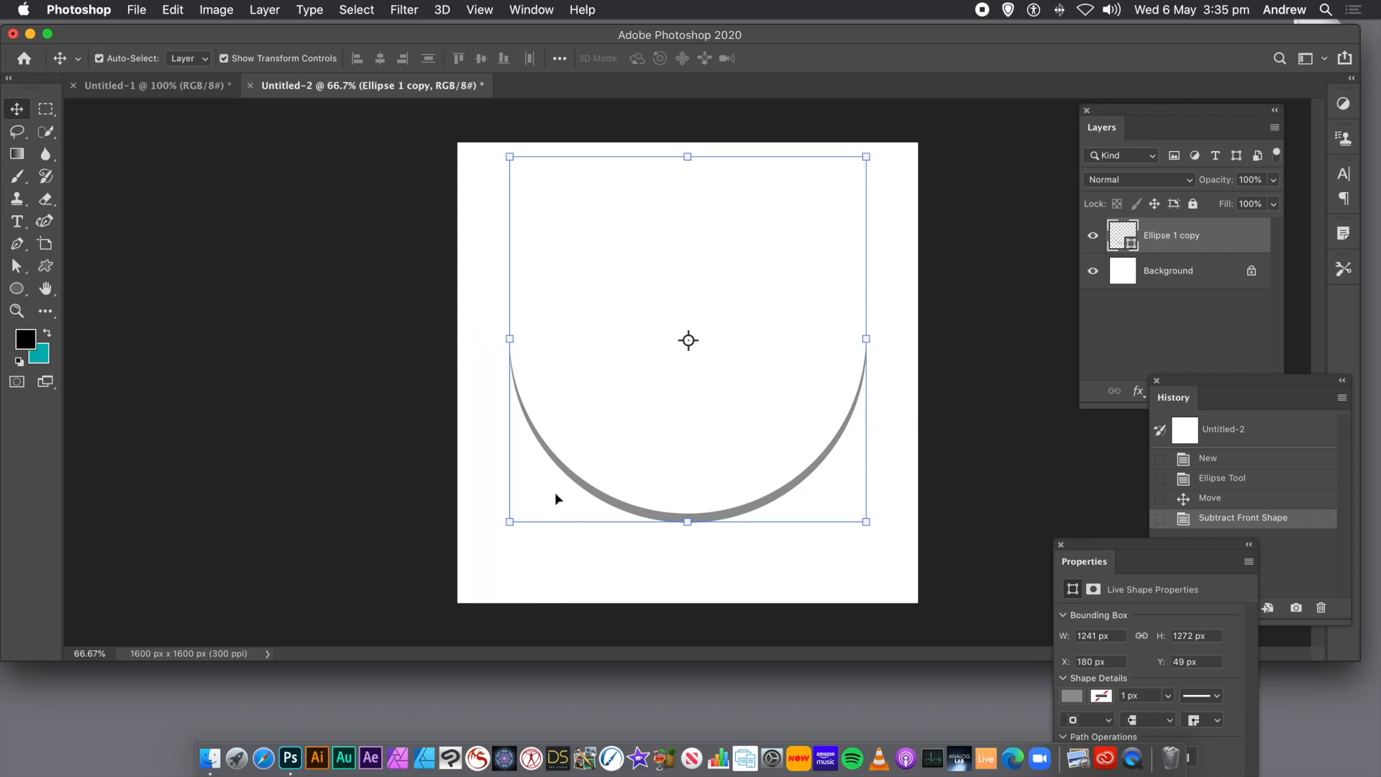
click(416, 258)
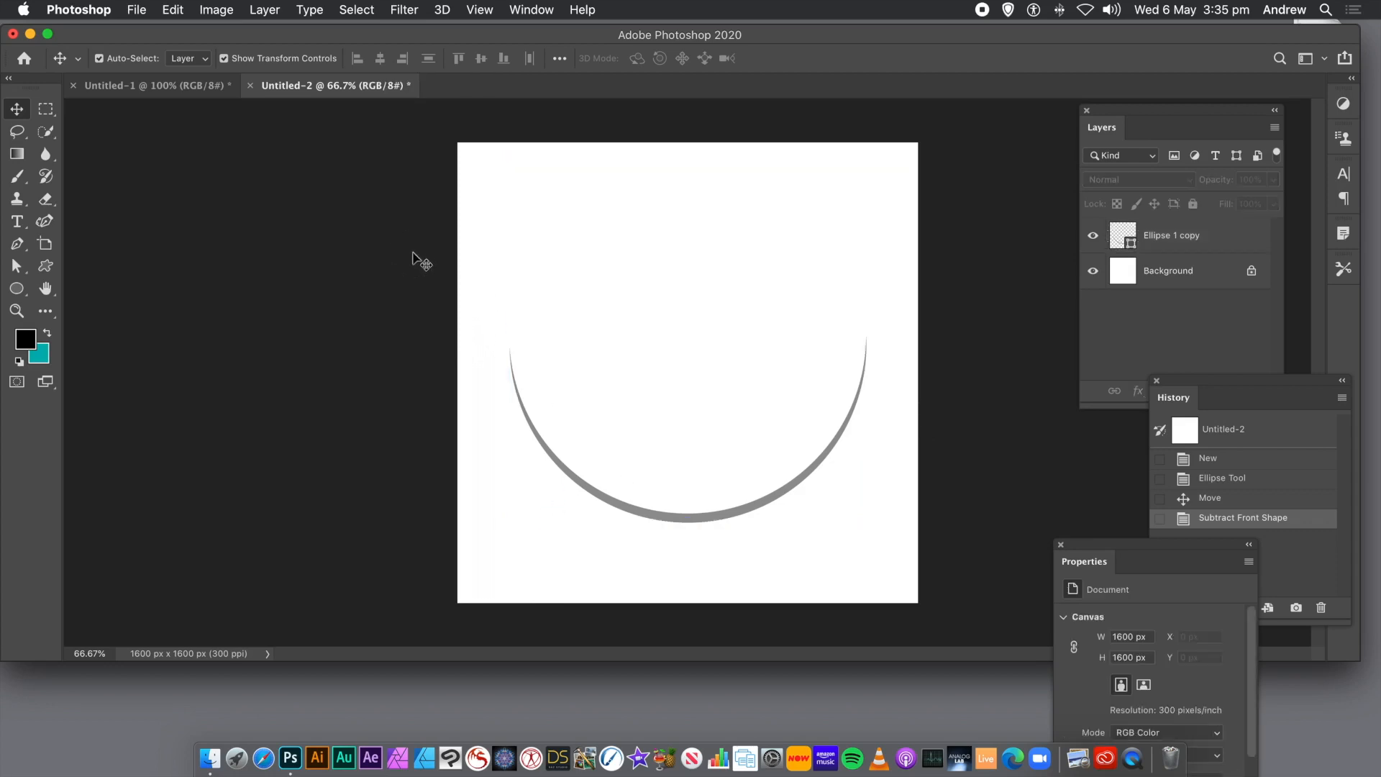
Delete the Background layer so that only the crescent shape layer is left on transparency.
click(703, 521)
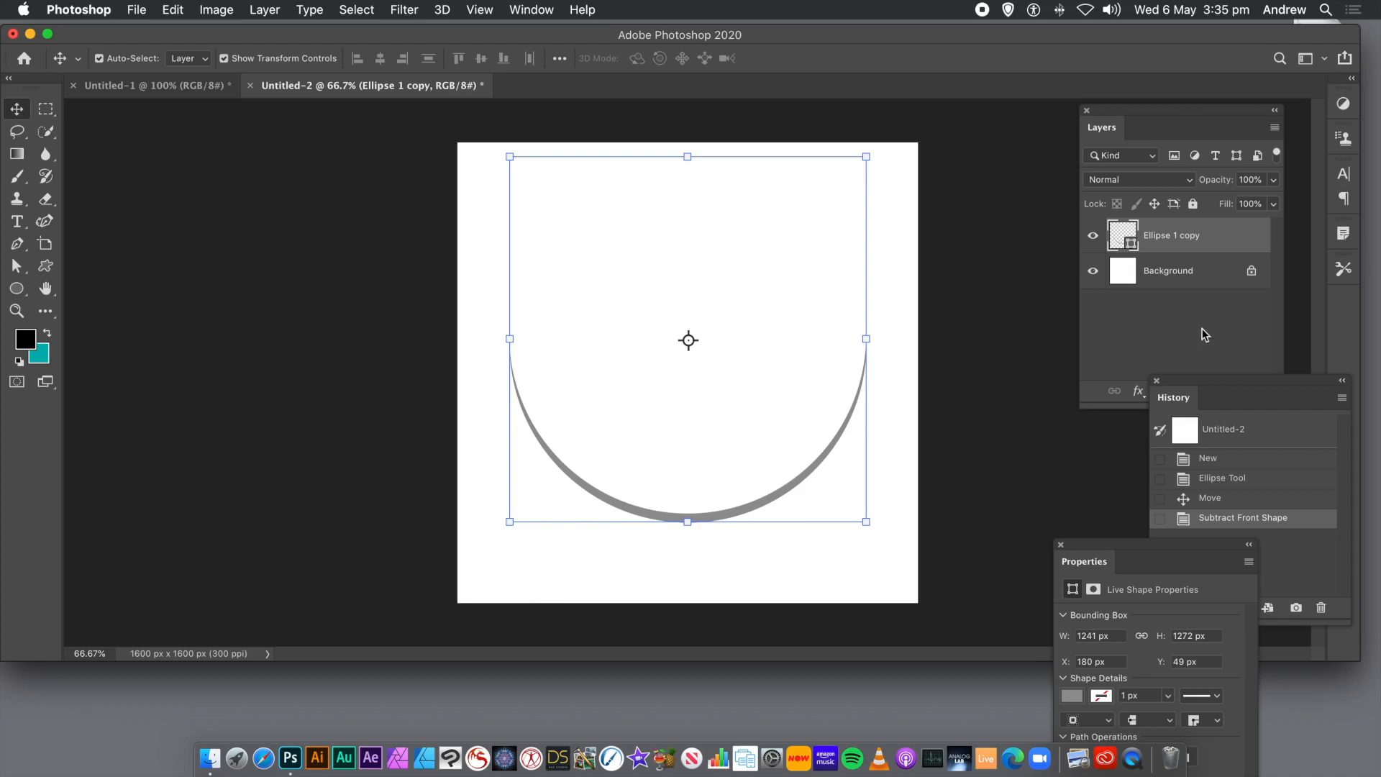
click(1173, 277)
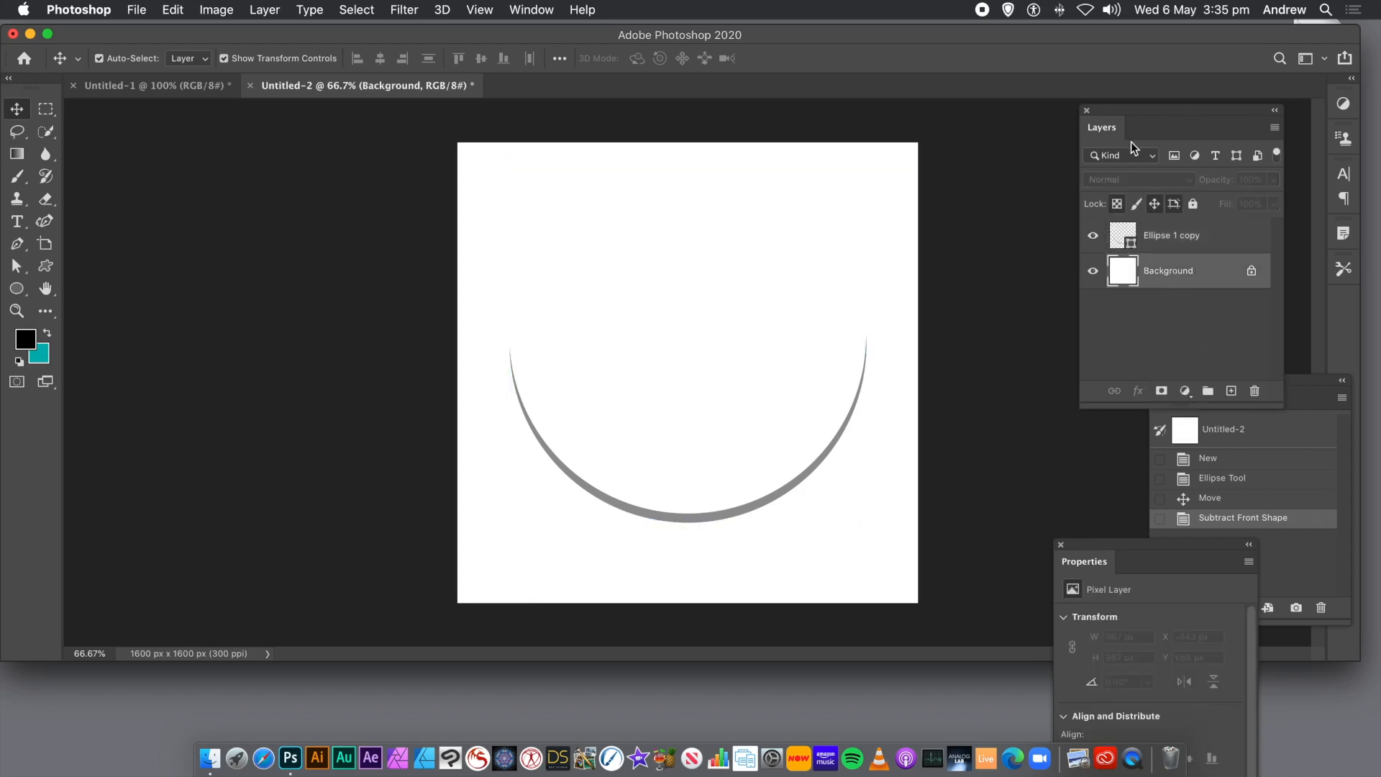
drag(1134, 118, 876, 140)
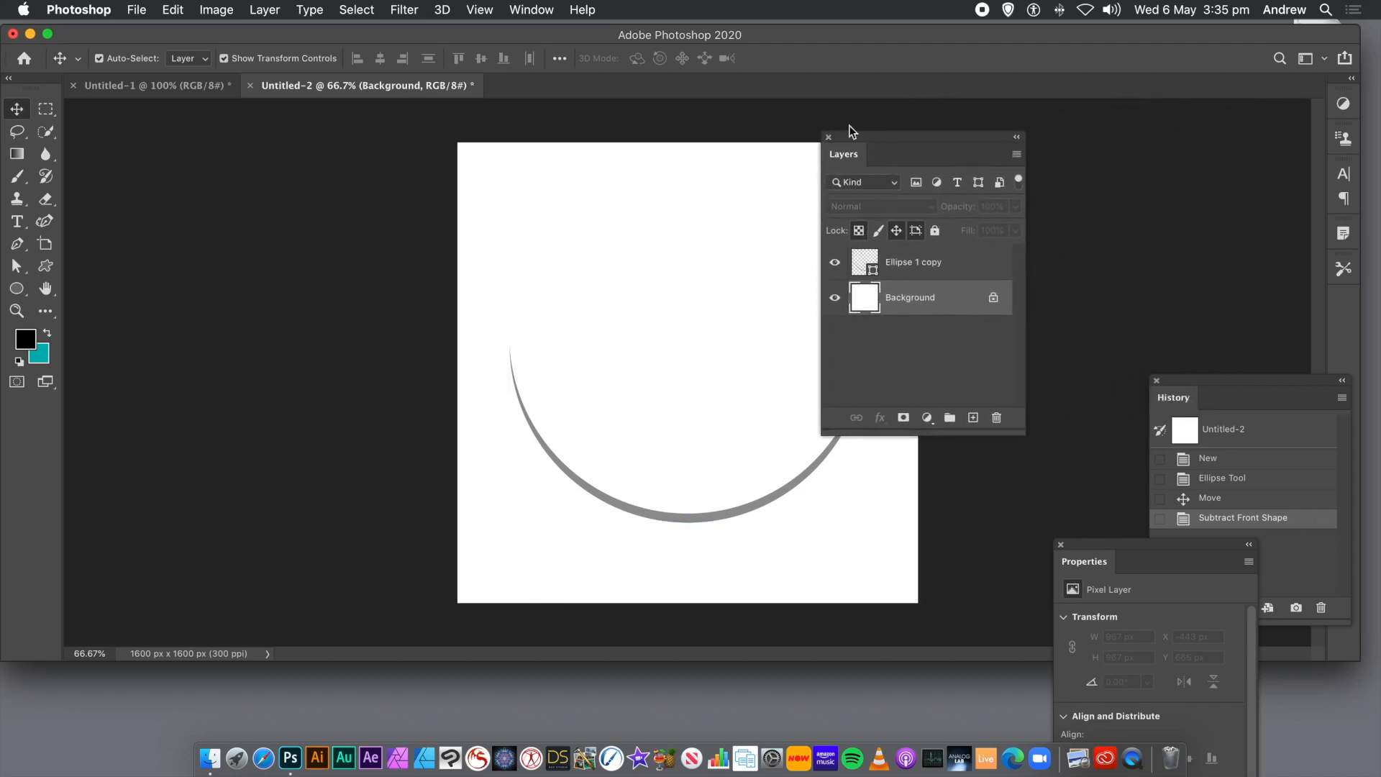
click(533, 10)
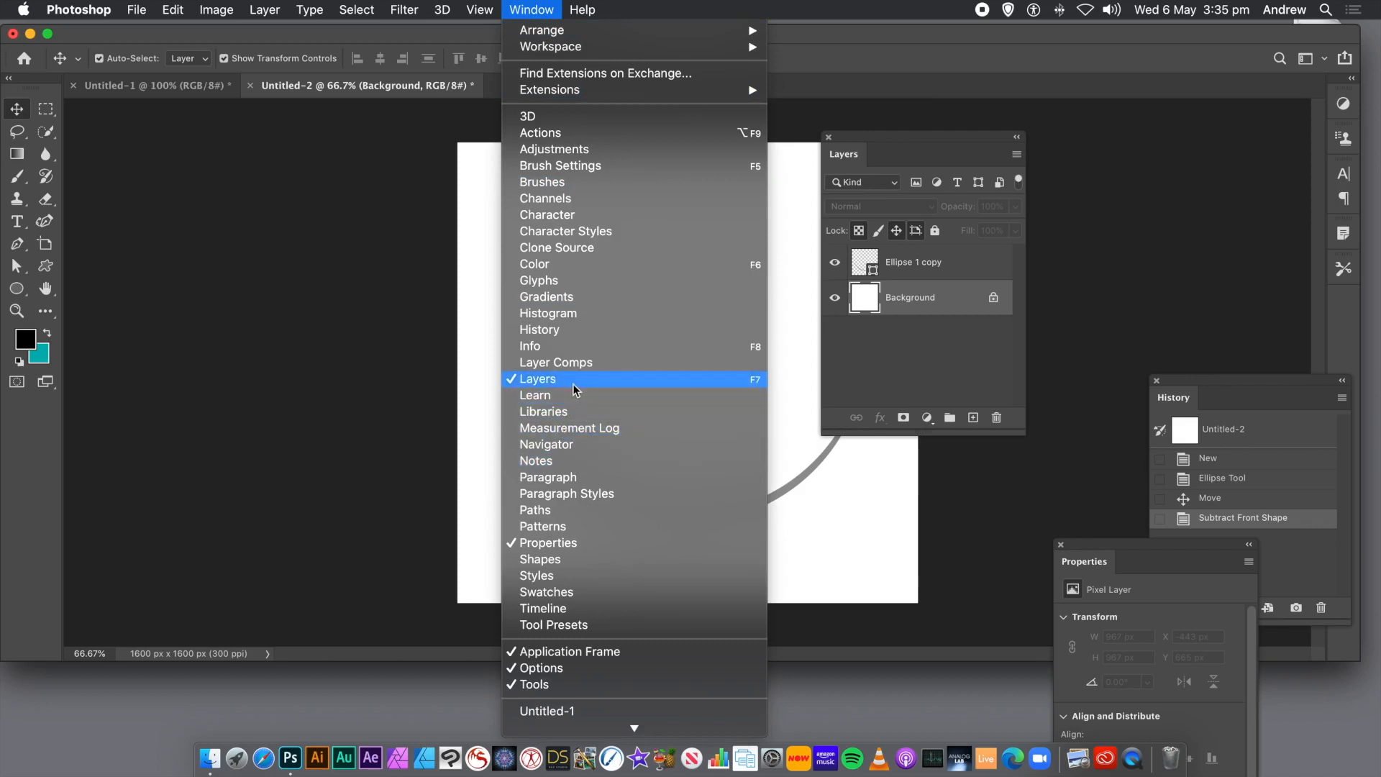
click(914, 394)
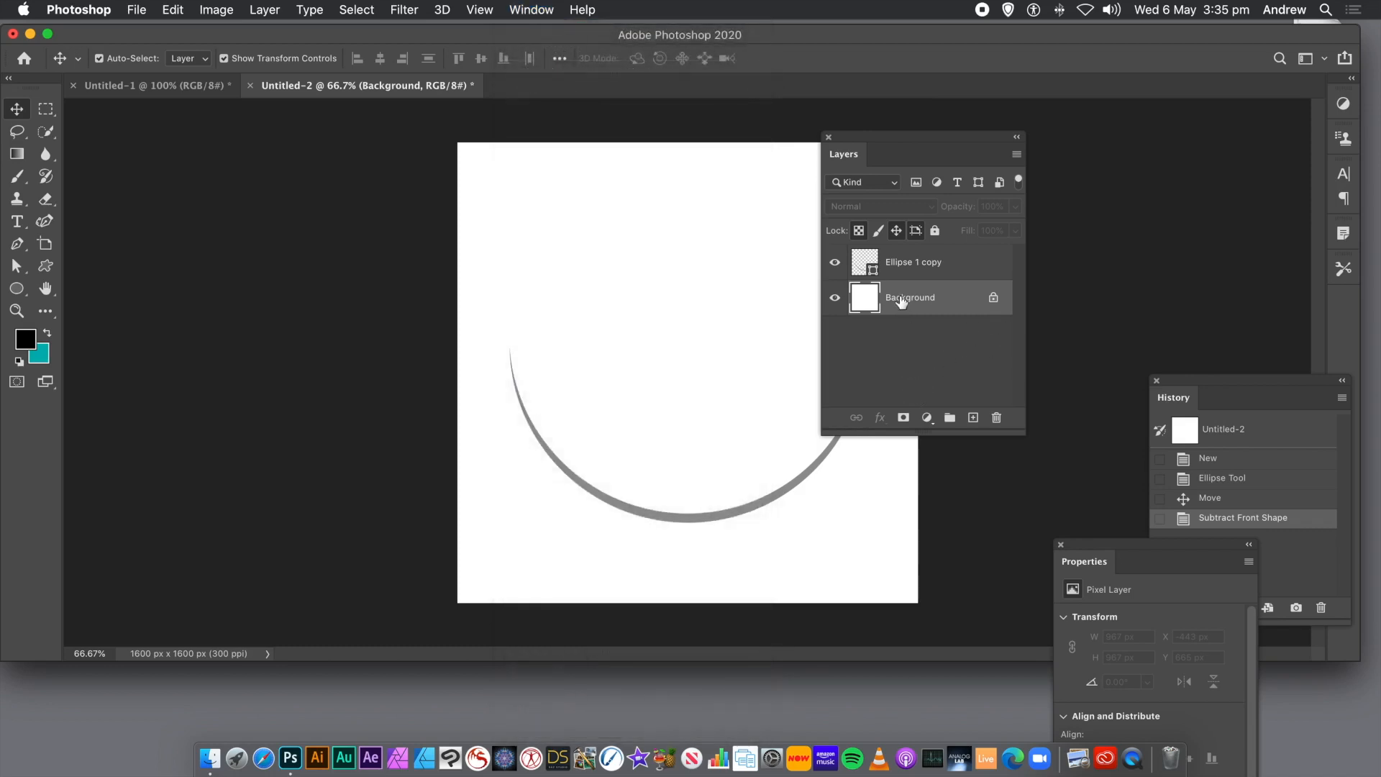
click(997, 422)
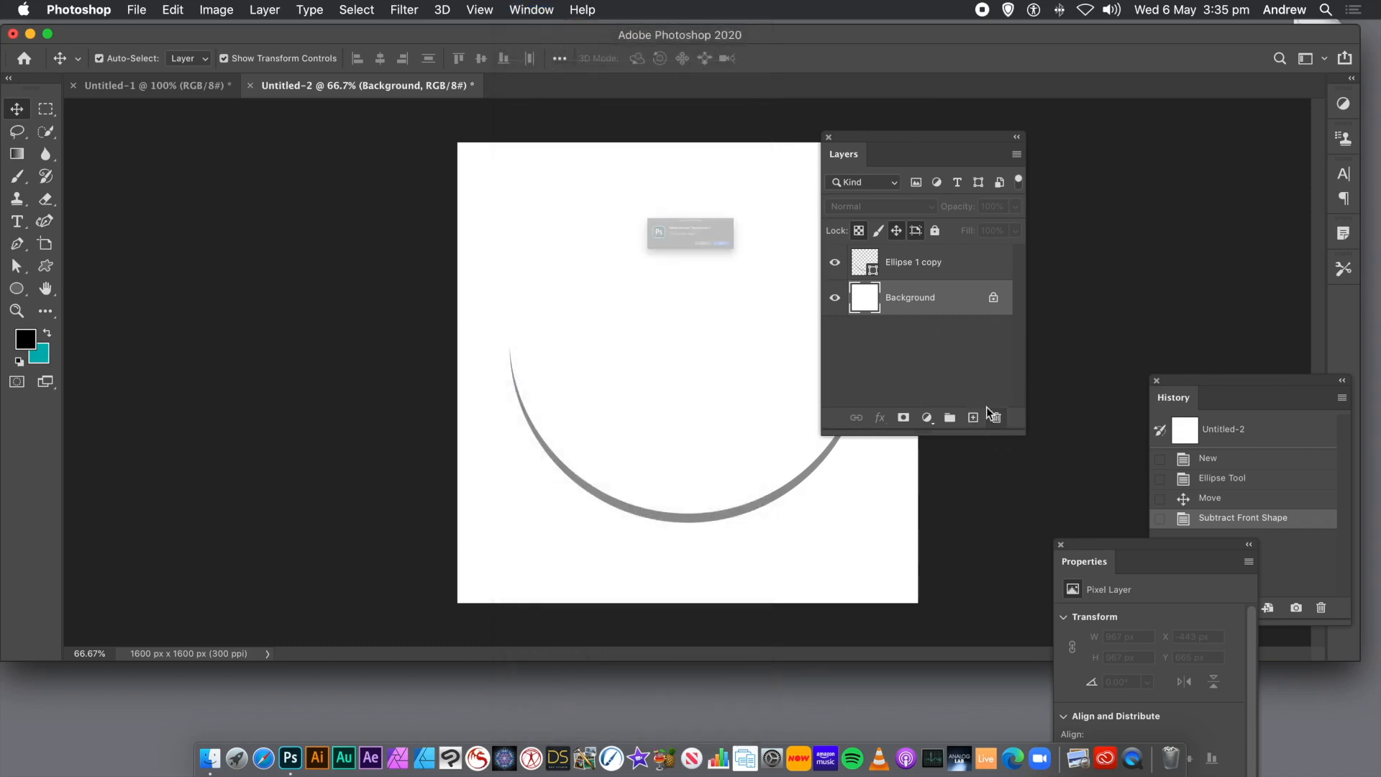
click(820, 276)
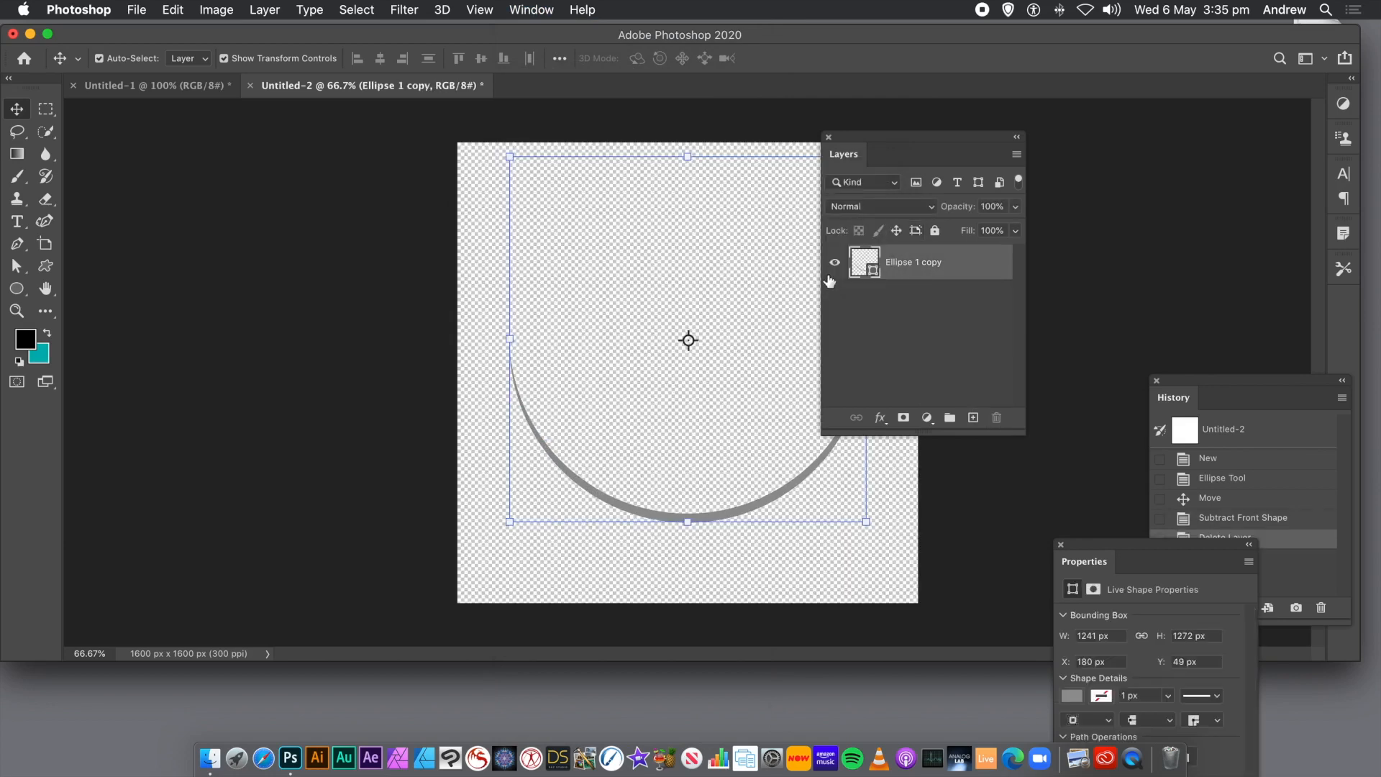
drag(883, 136, 1065, 160)
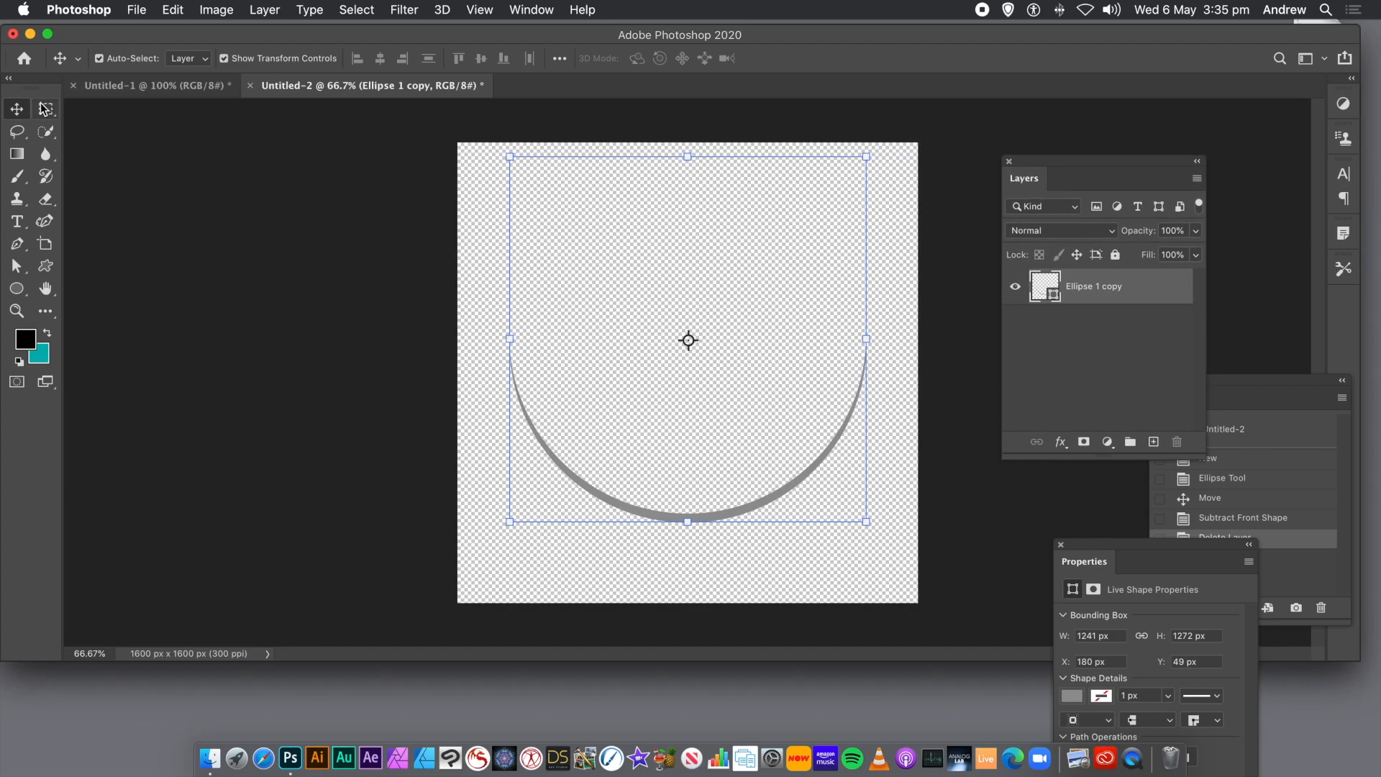
Select the area around the crescent with a rectangular marquee and define it as a pattern.
click(50, 109)
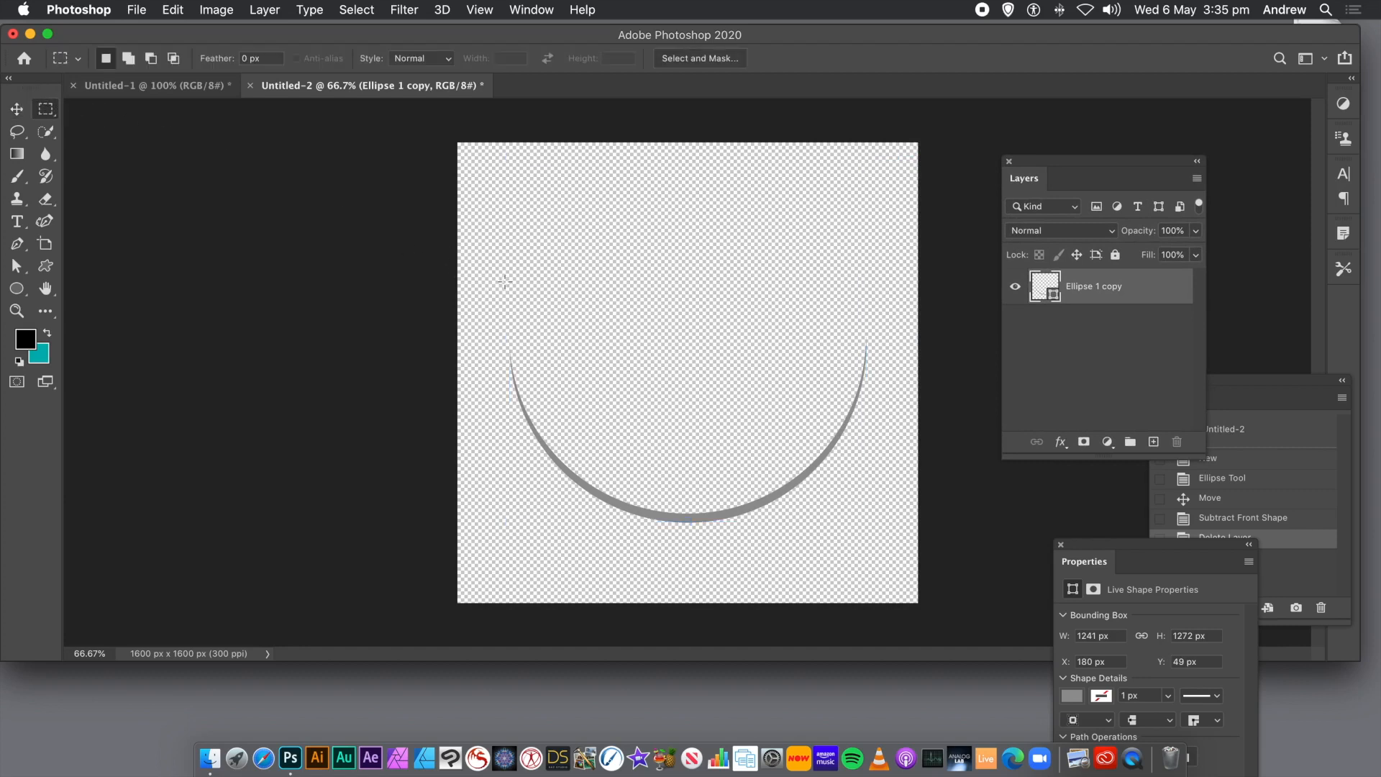
drag(485, 276, 892, 547)
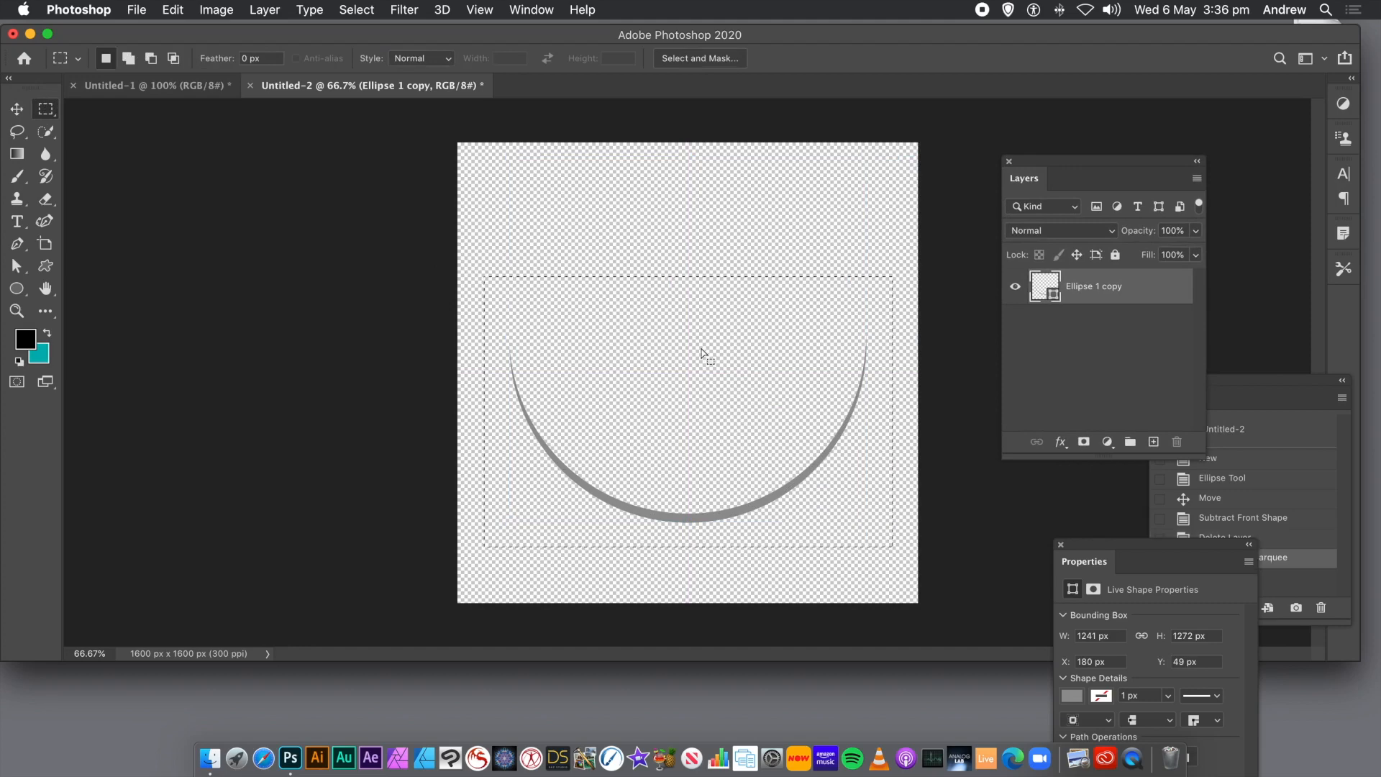
click(167, 11)
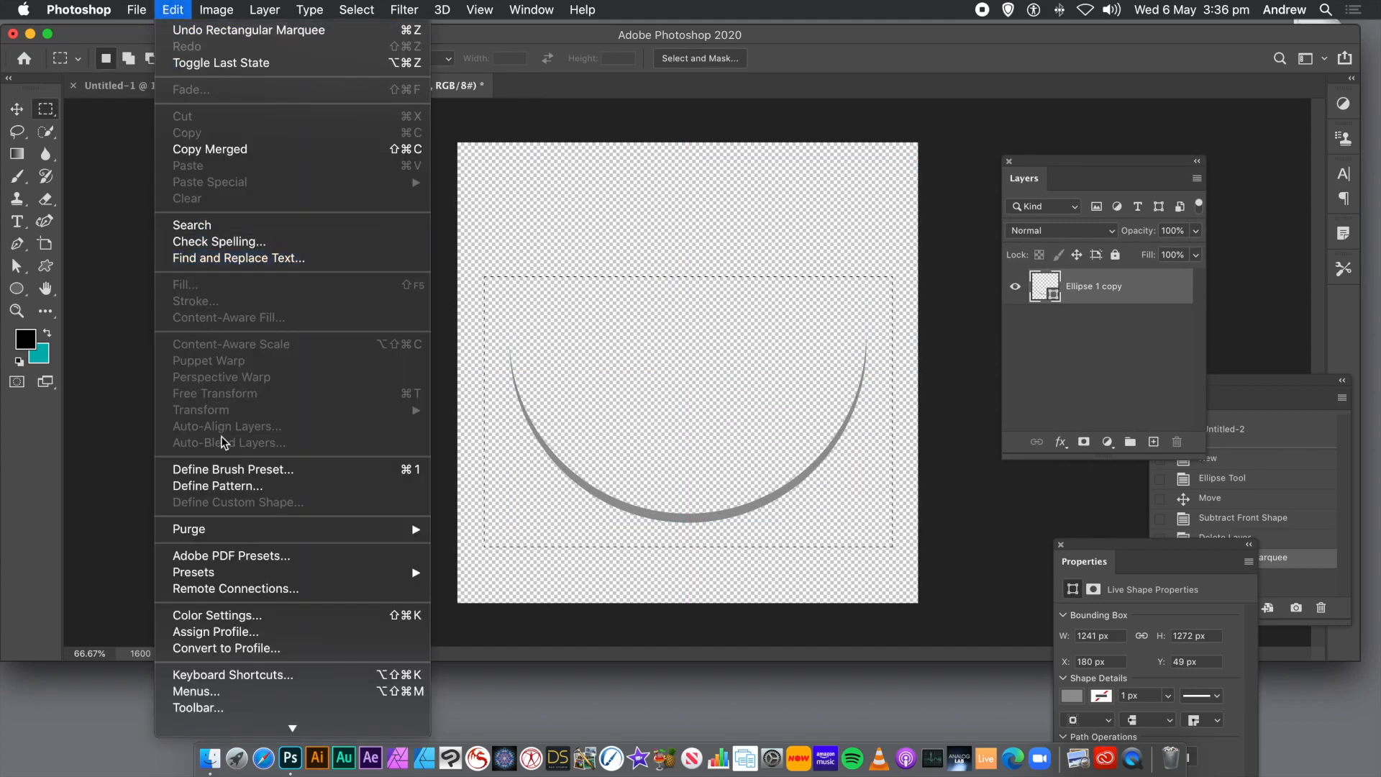
click(214, 485)
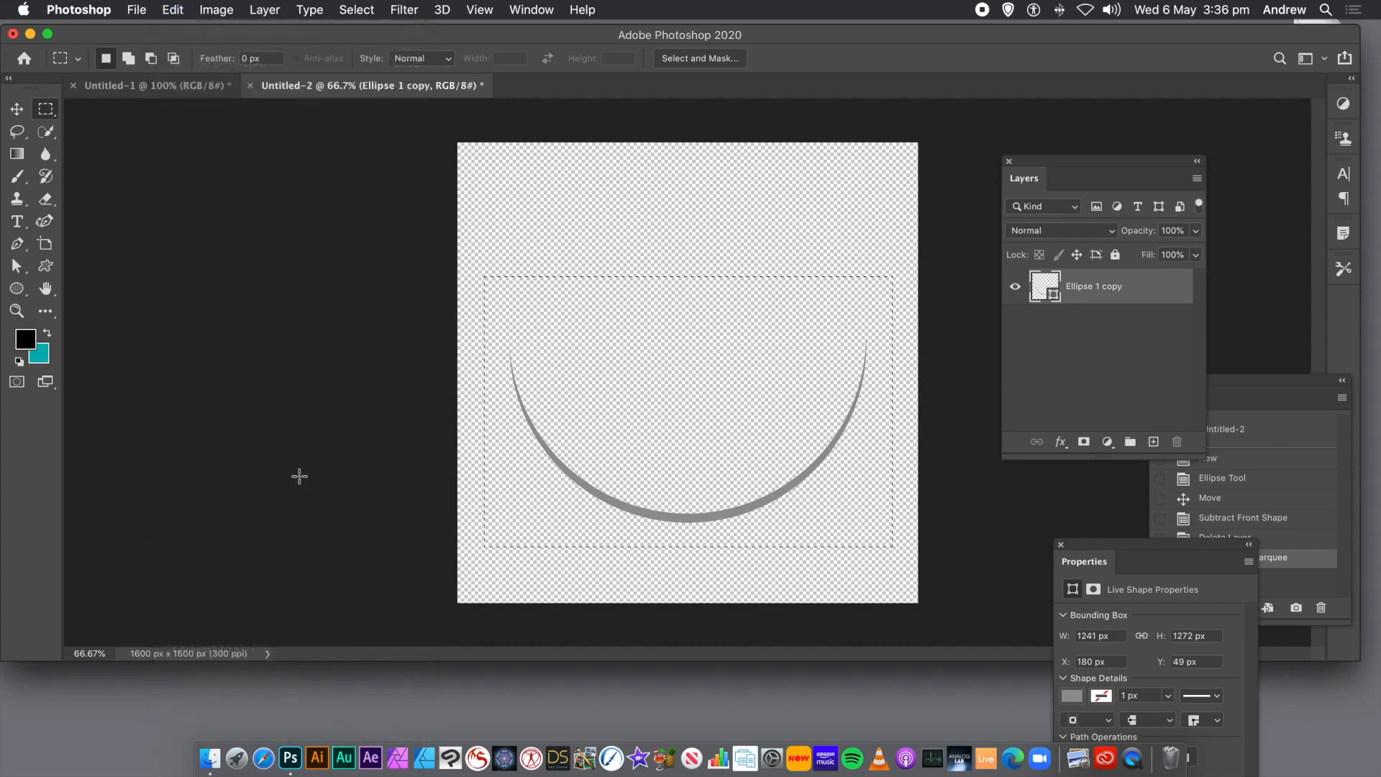
click(575, 284)
Create a new 3000 x 2220 px document at 72 ppi with a white background.
click(137, 9)
click(143, 31)
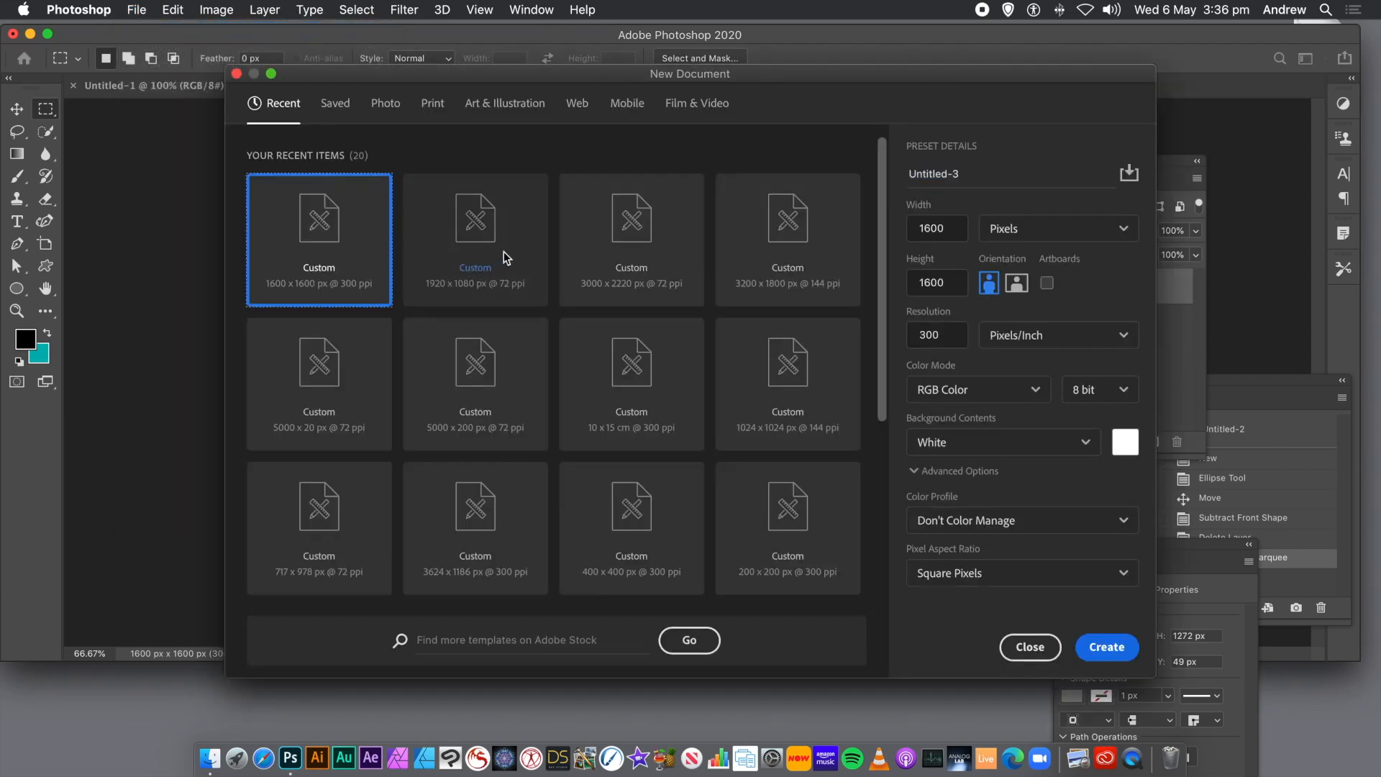
click(643, 240)
click(1104, 646)
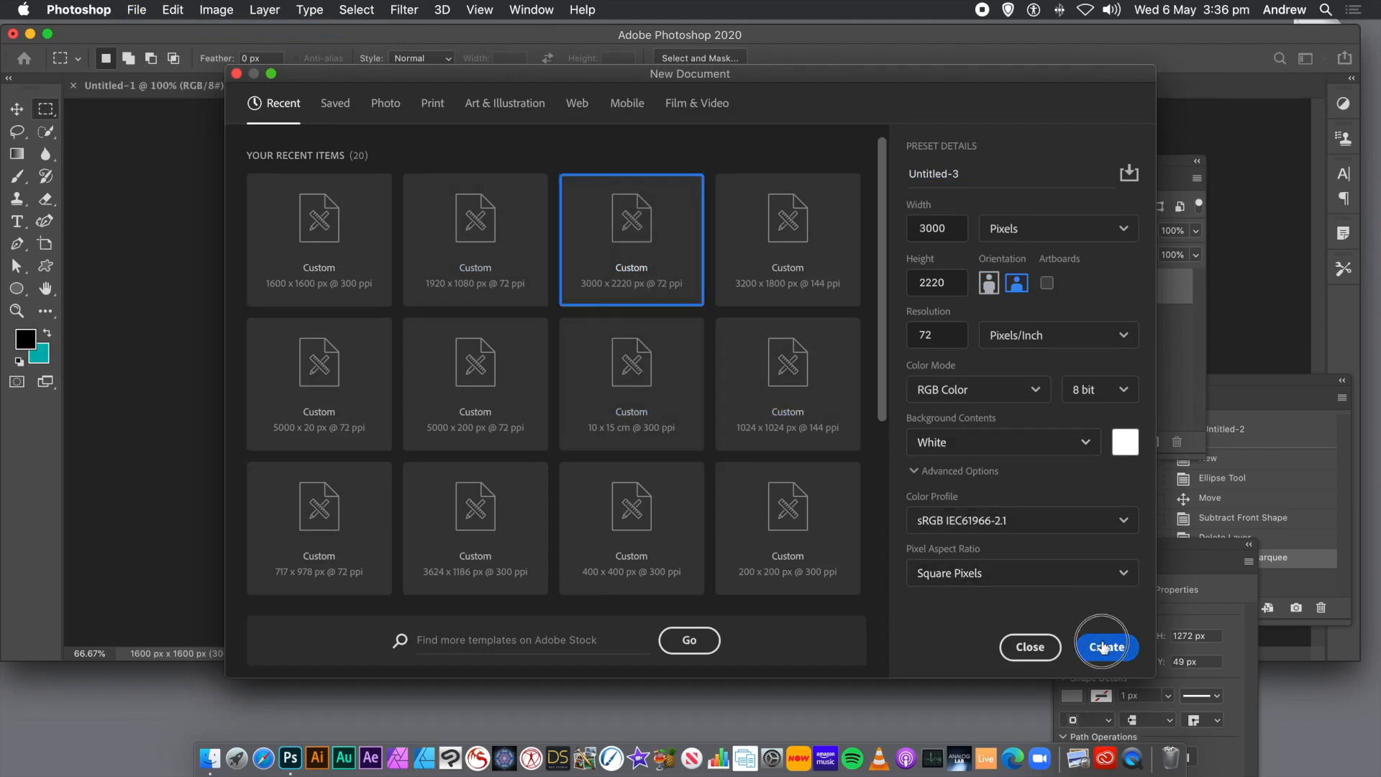
Add a new layer and draw a circular marquee selection about 1275 px wide in the left half of the canvas.
click(45, 109)
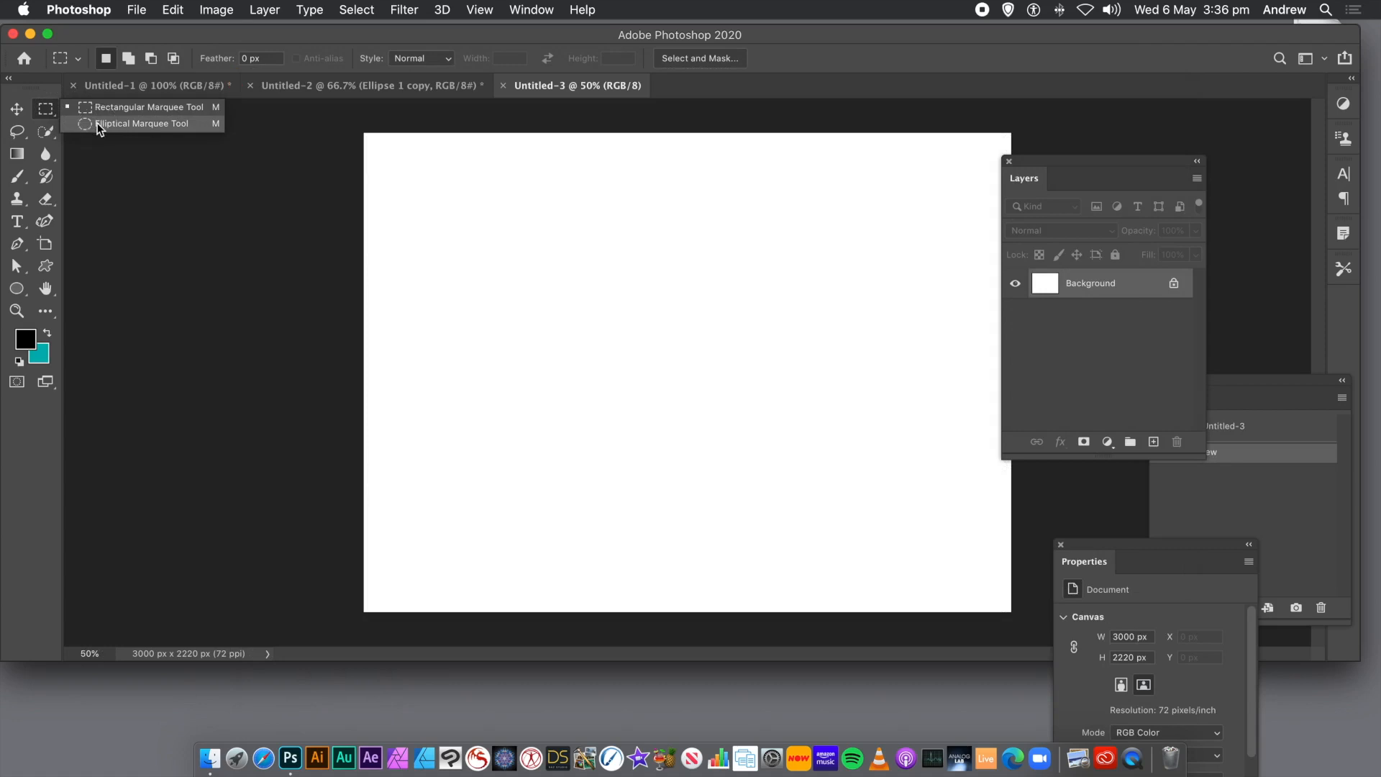
click(100, 123)
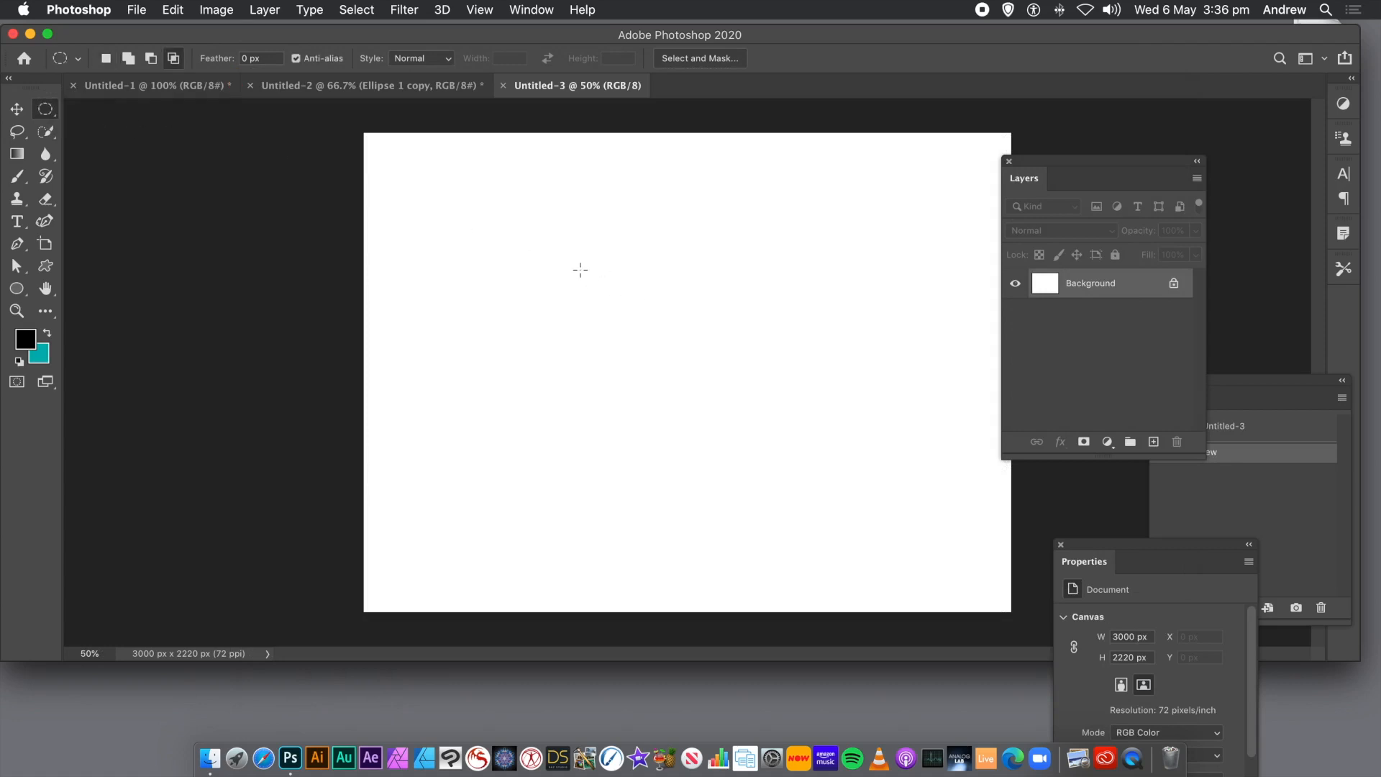
click(262, 10)
mouse_move(265, 30)
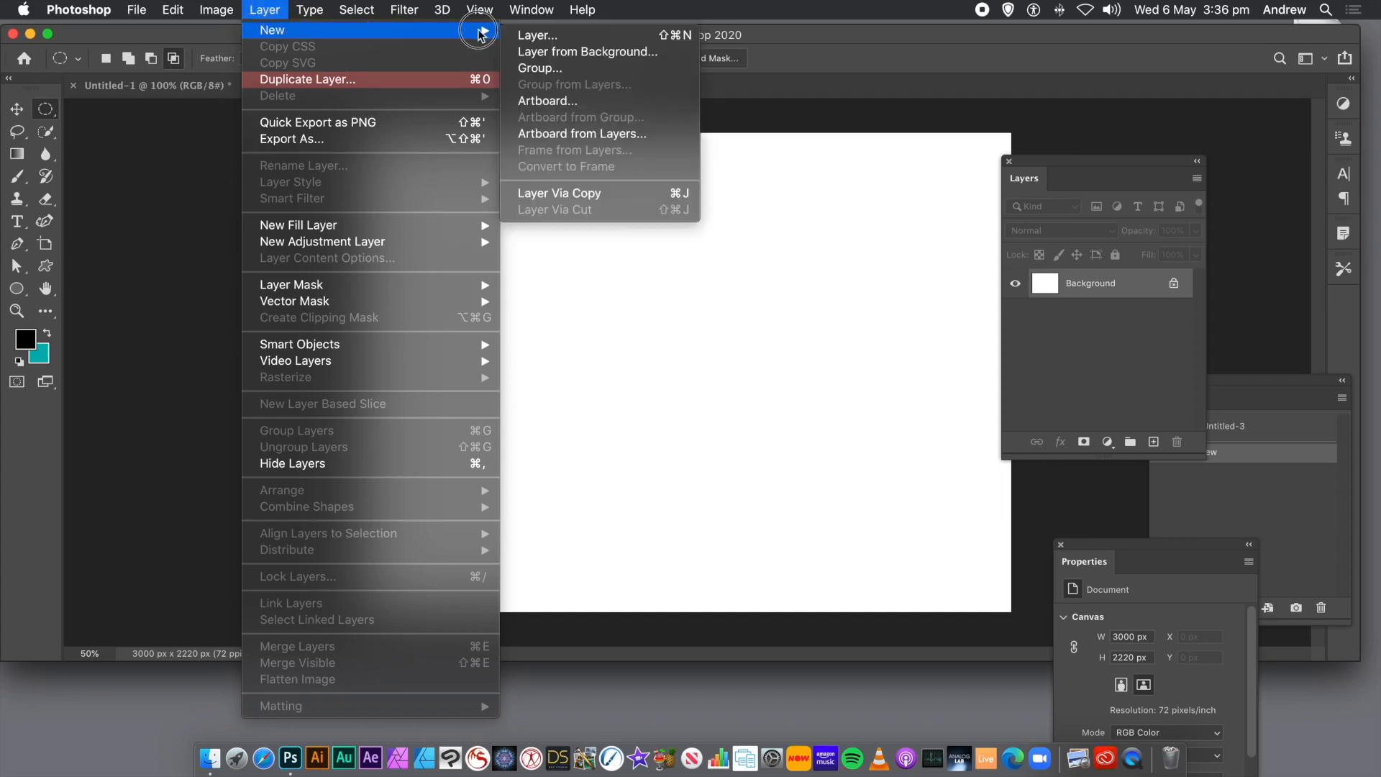
click(561, 36)
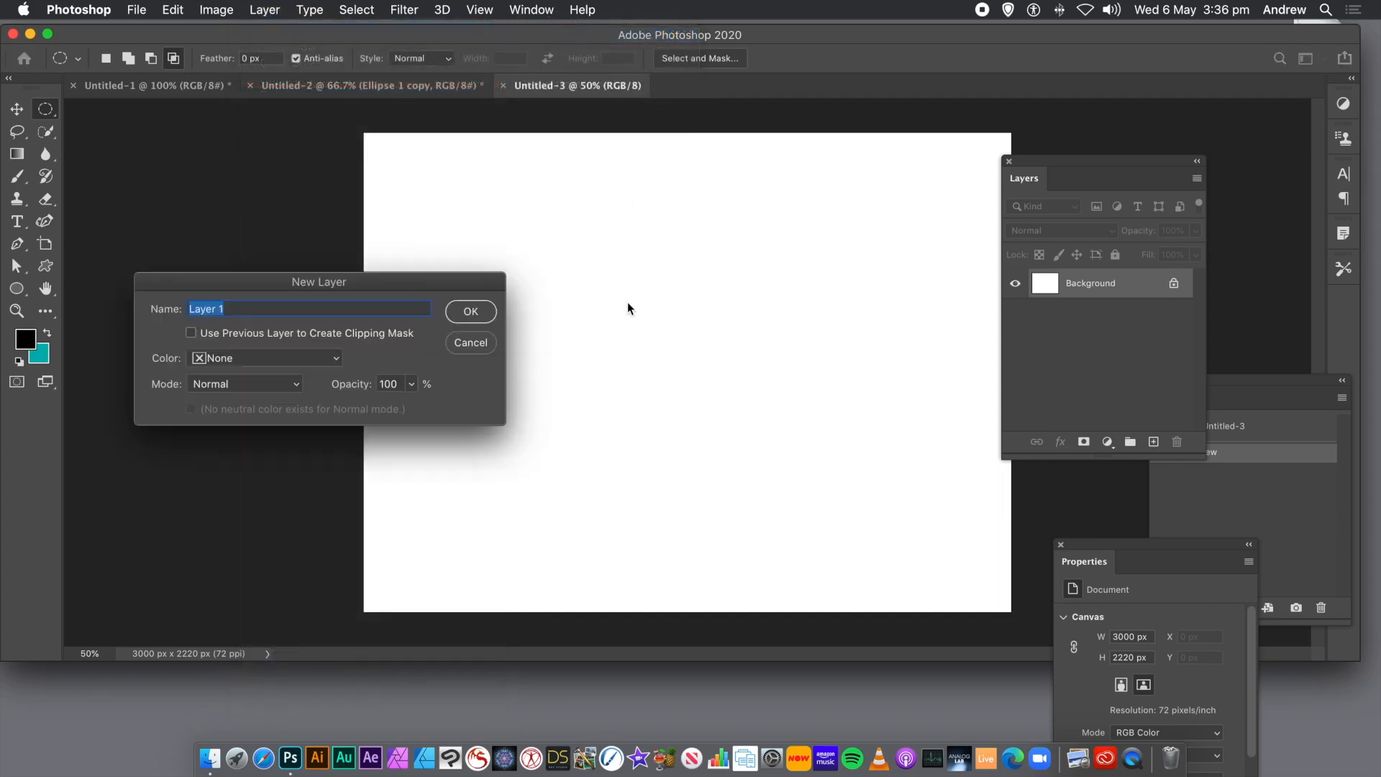
click(487, 315)
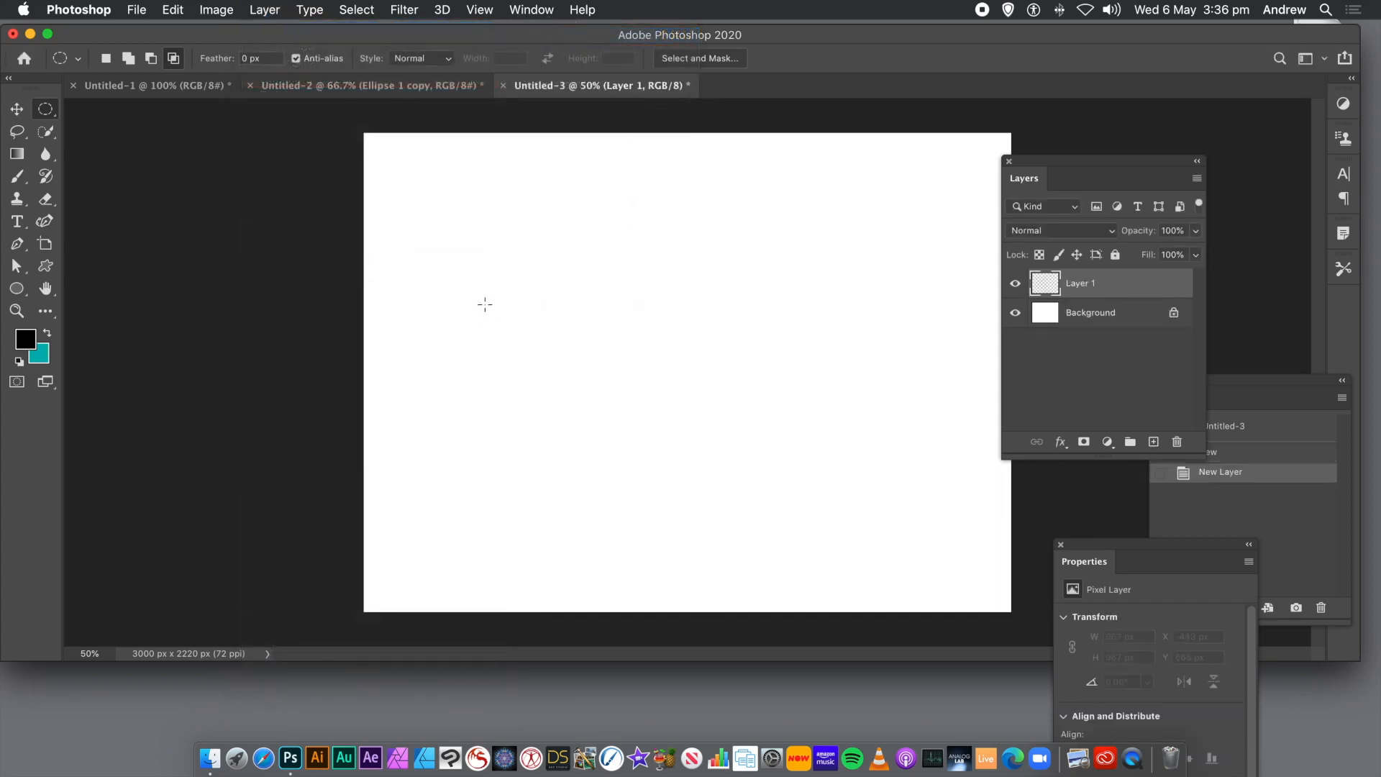
drag(444, 193, 720, 473)
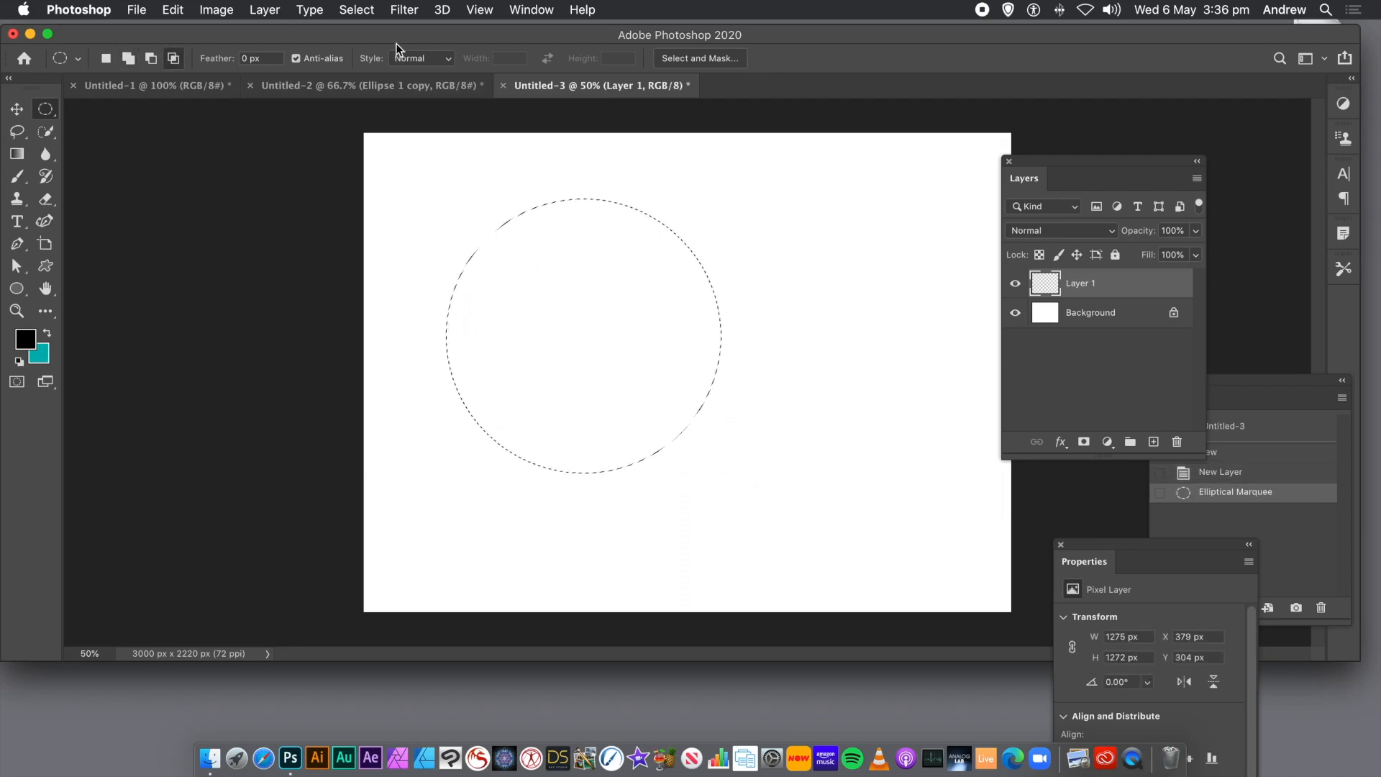
Set up a fill of the circular selection with Pattern contents and the Symmetry Fill script.
click(168, 10)
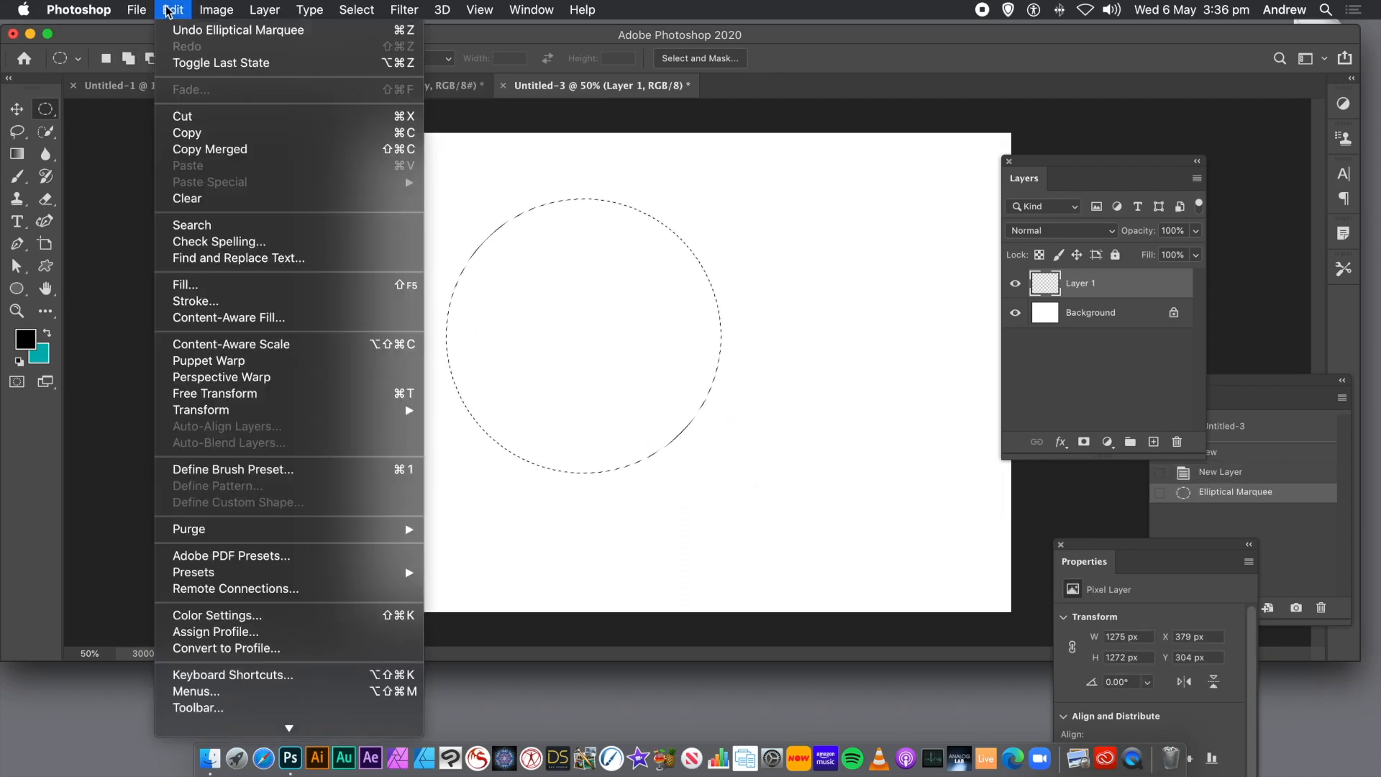
click(187, 287)
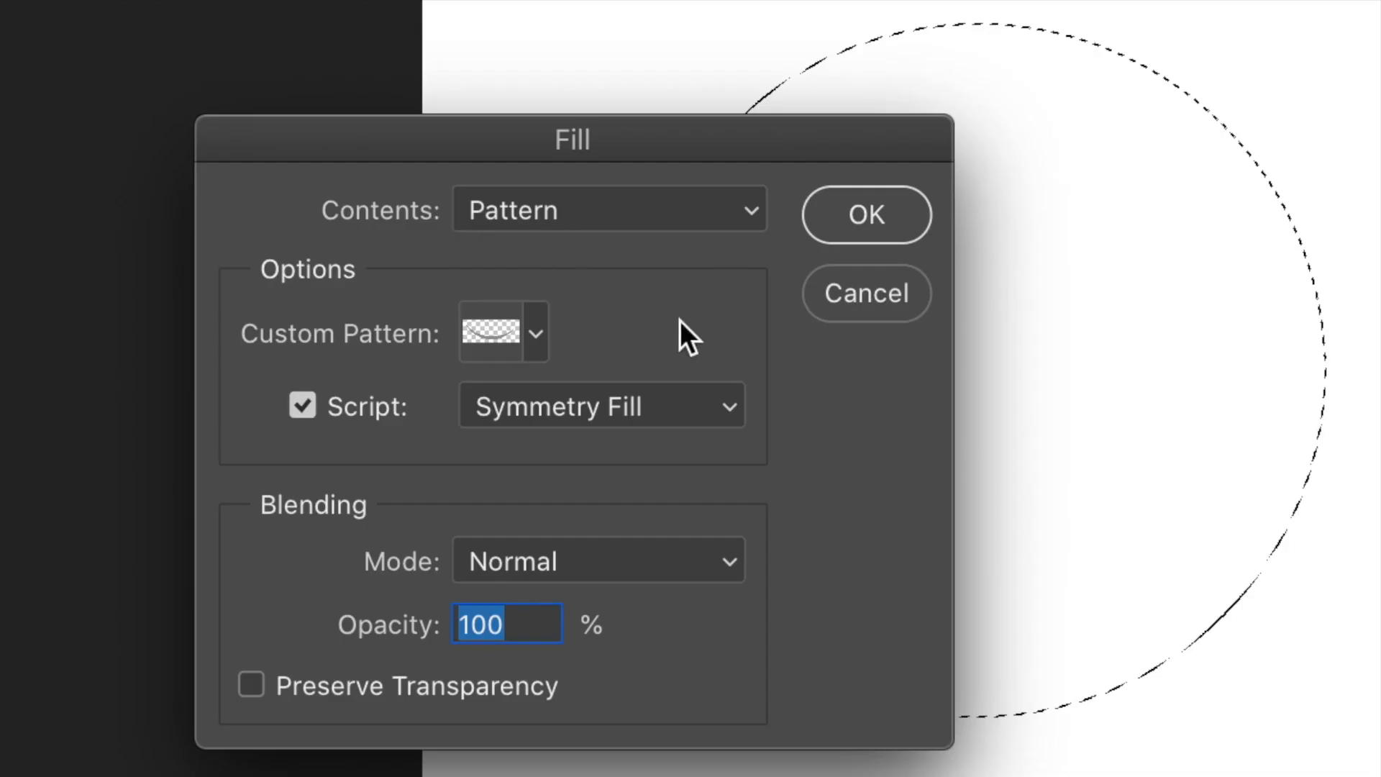
click(668, 225)
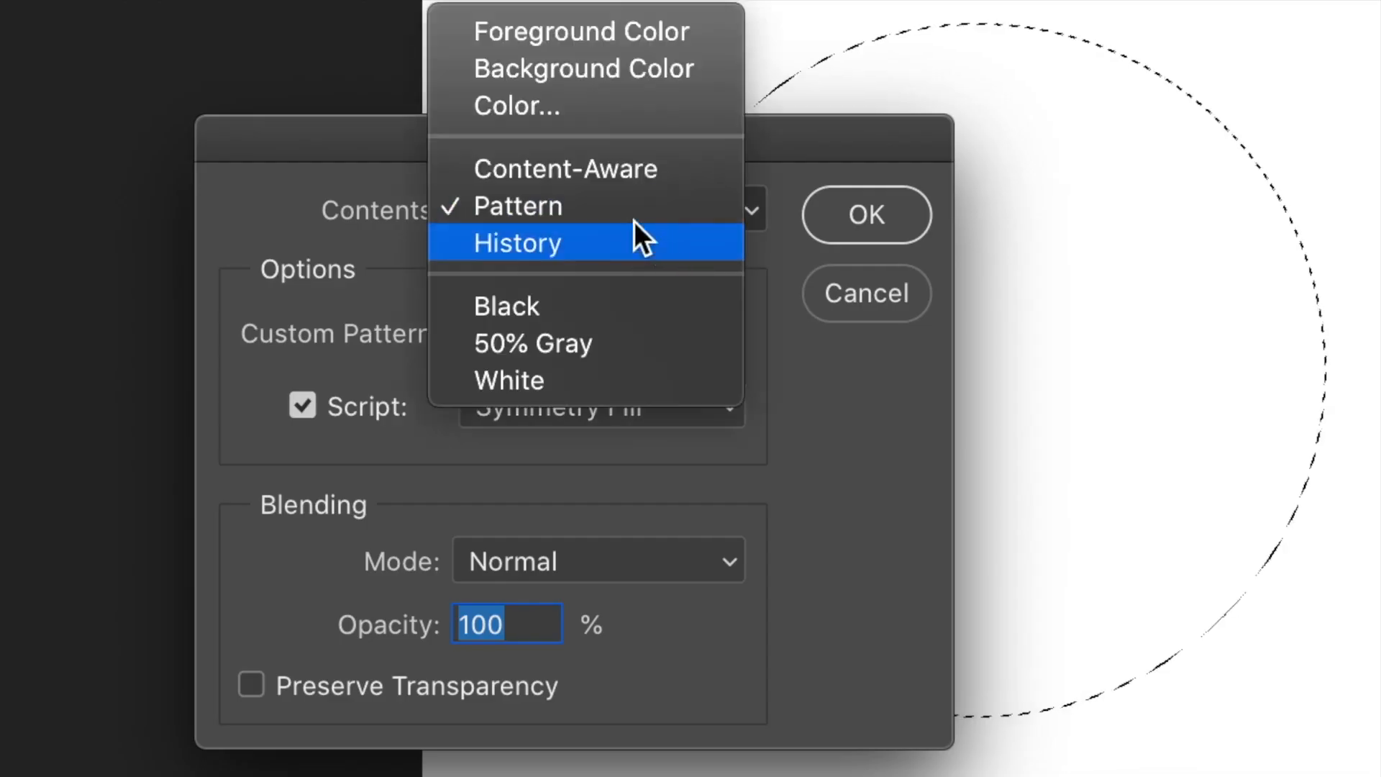
click(591, 204)
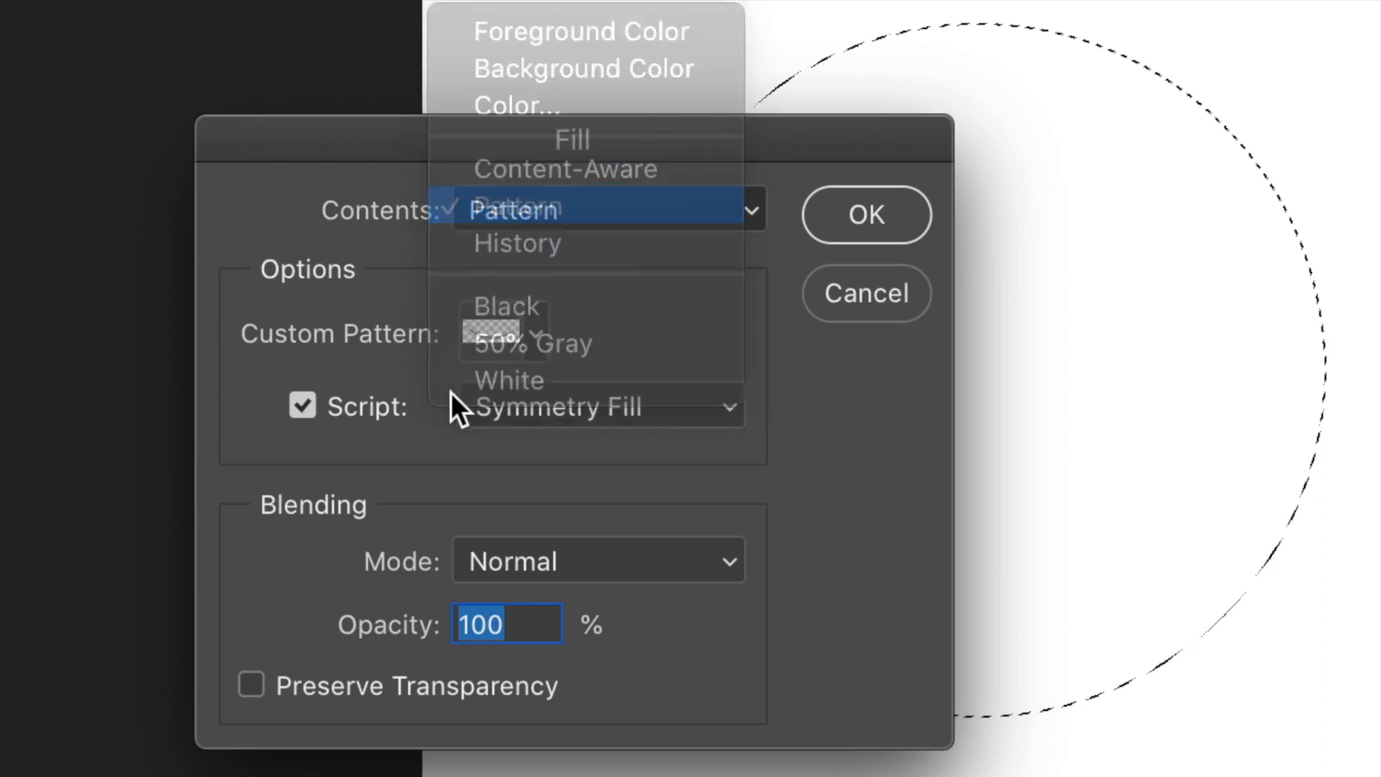
click(291, 408)
click(301, 405)
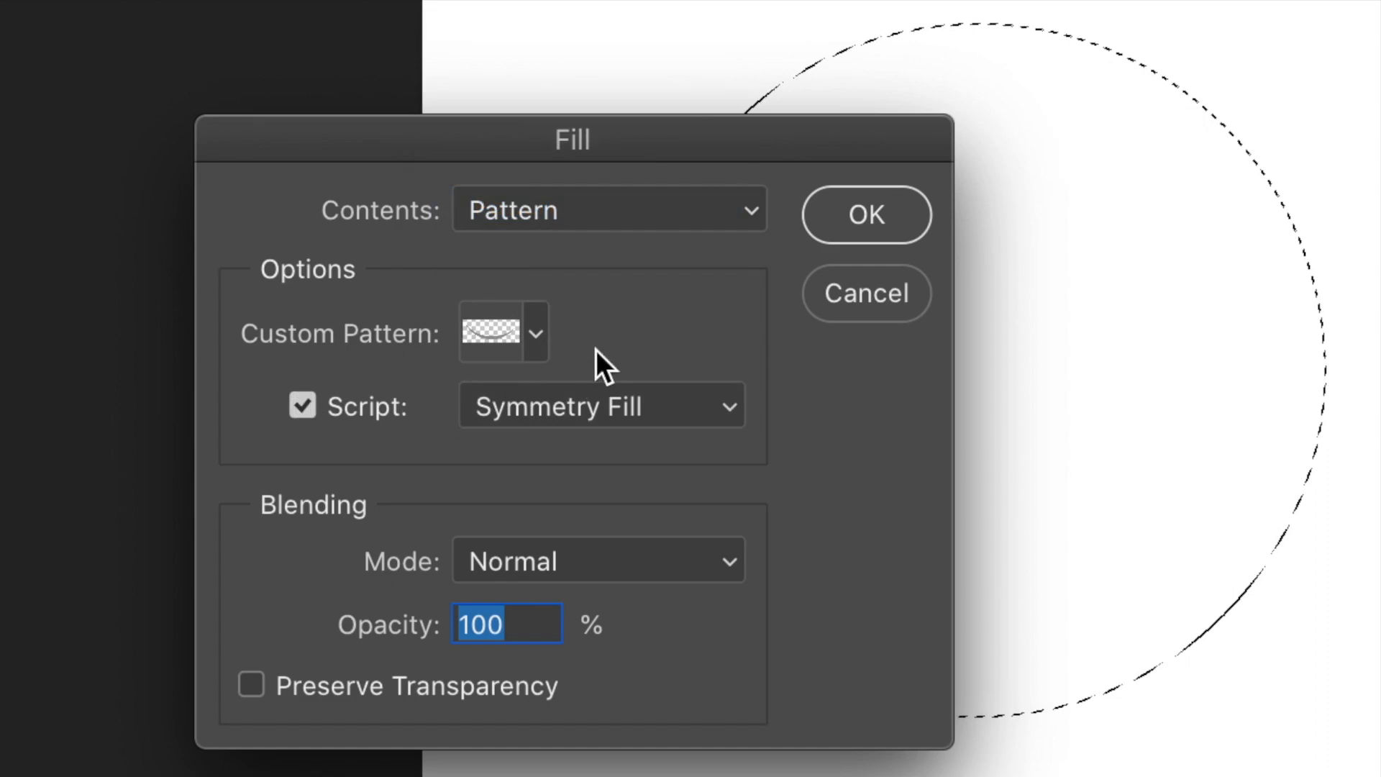
click(580, 416)
click(587, 408)
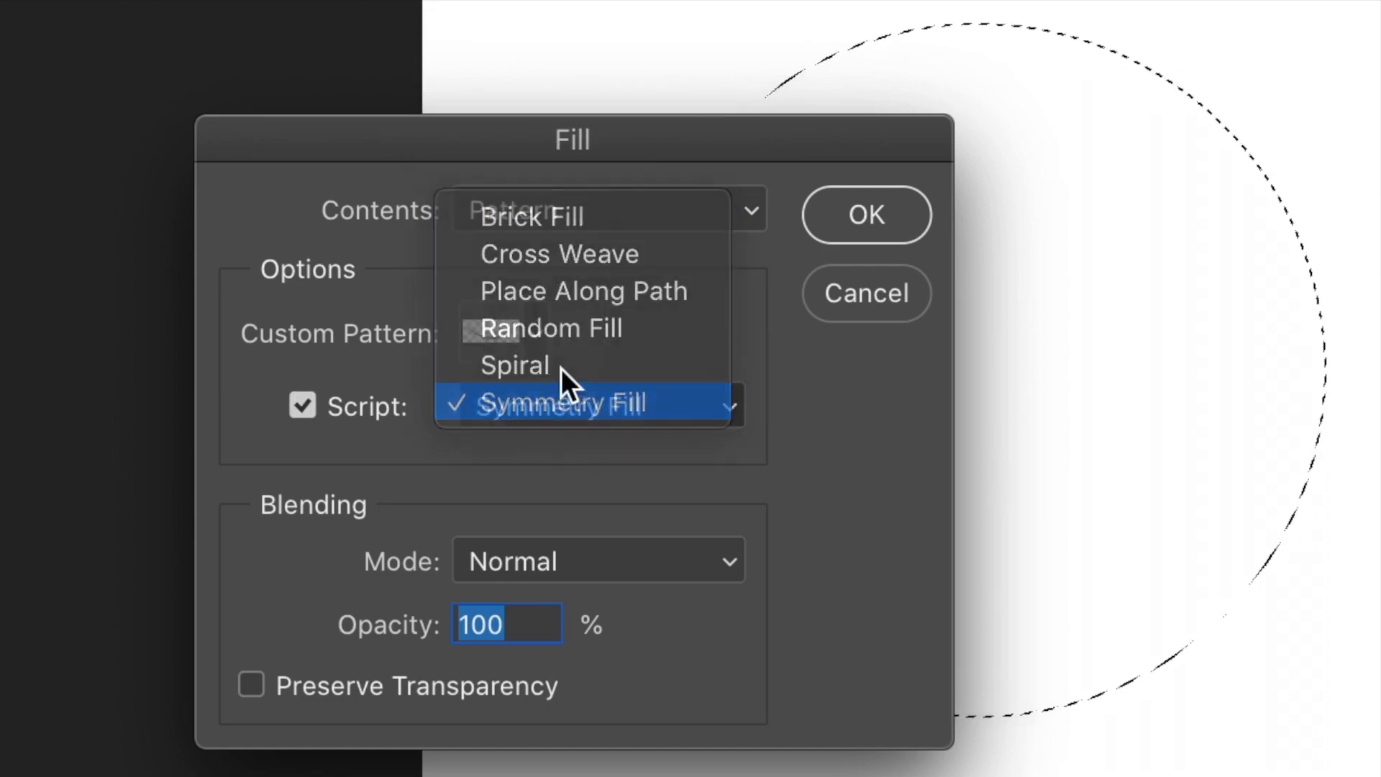
Choose the newly defined crescent as the custom pattern and accept the fill at Normal mode and 100% opacity.
click(523, 336)
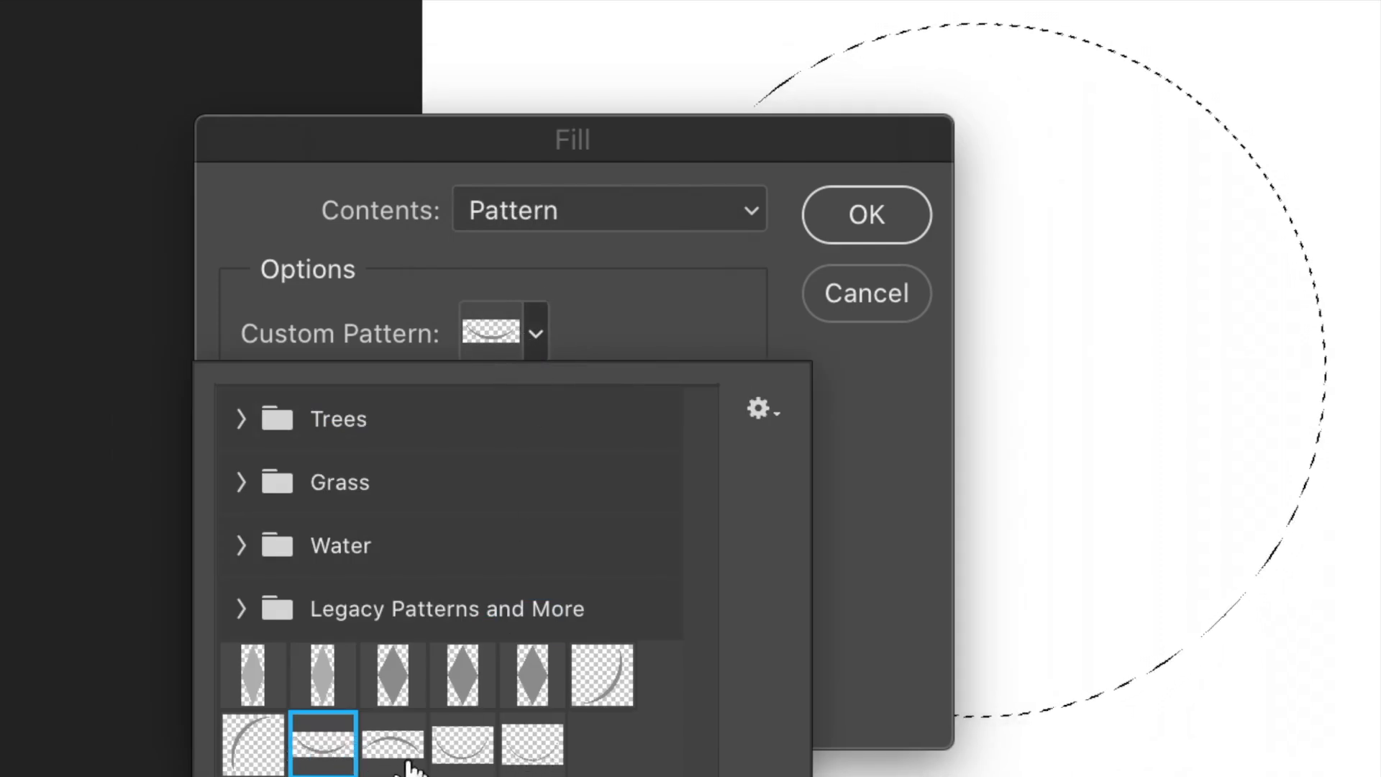
click(531, 745)
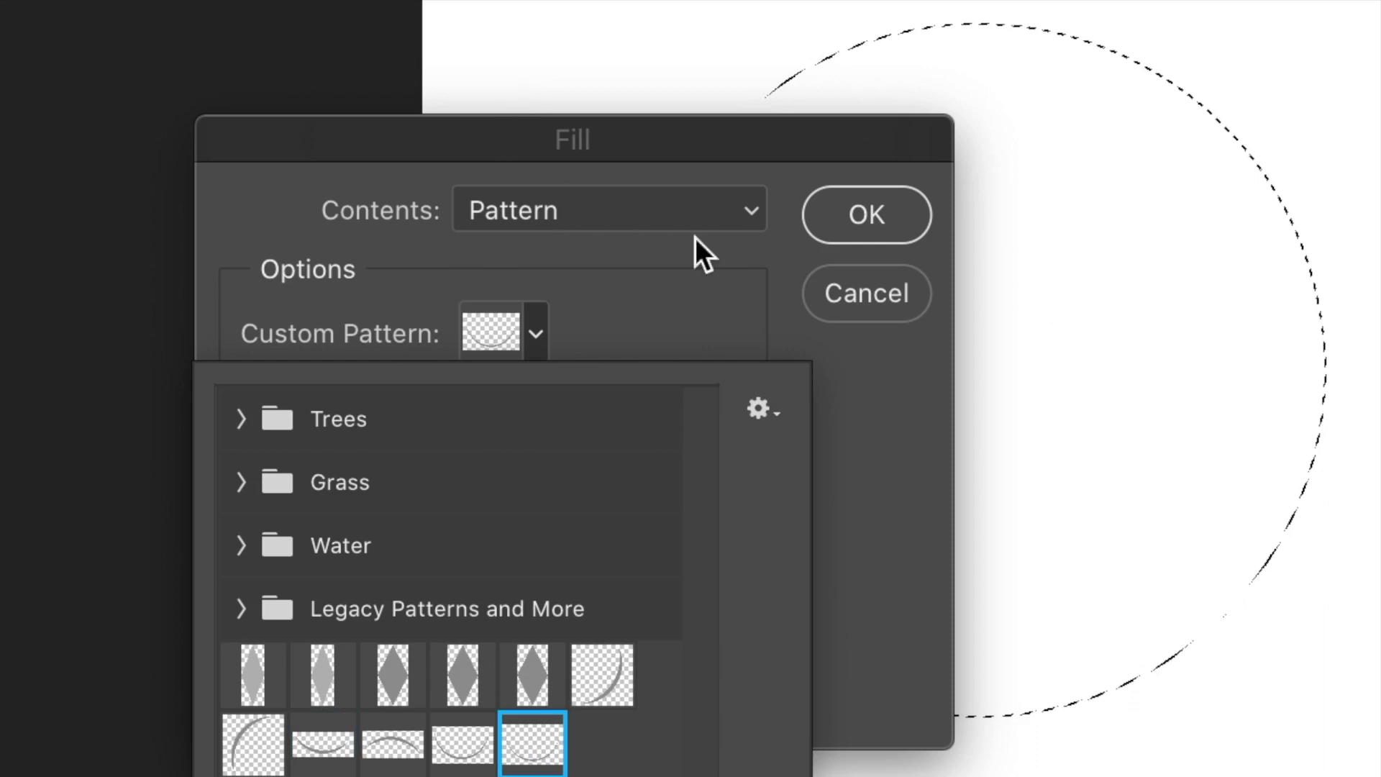
click(728, 139)
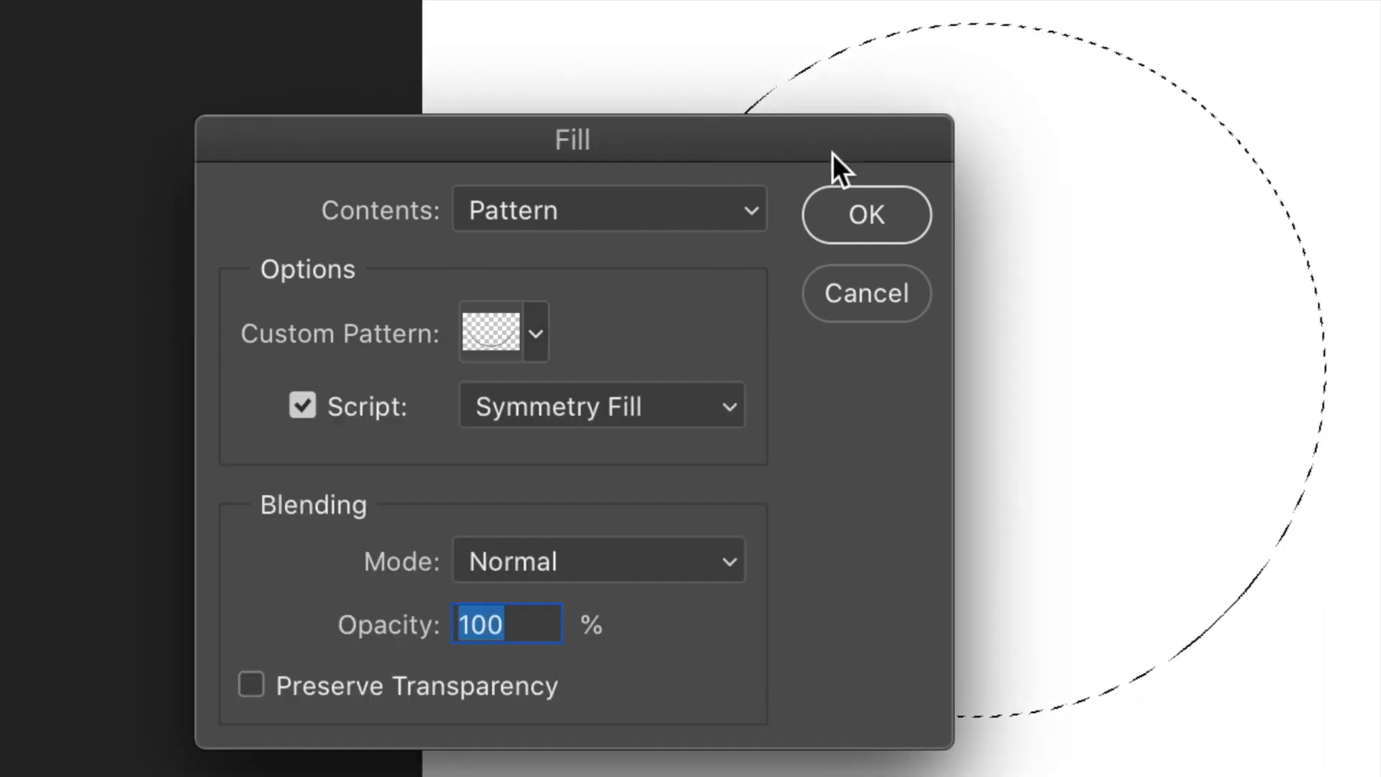
click(855, 204)
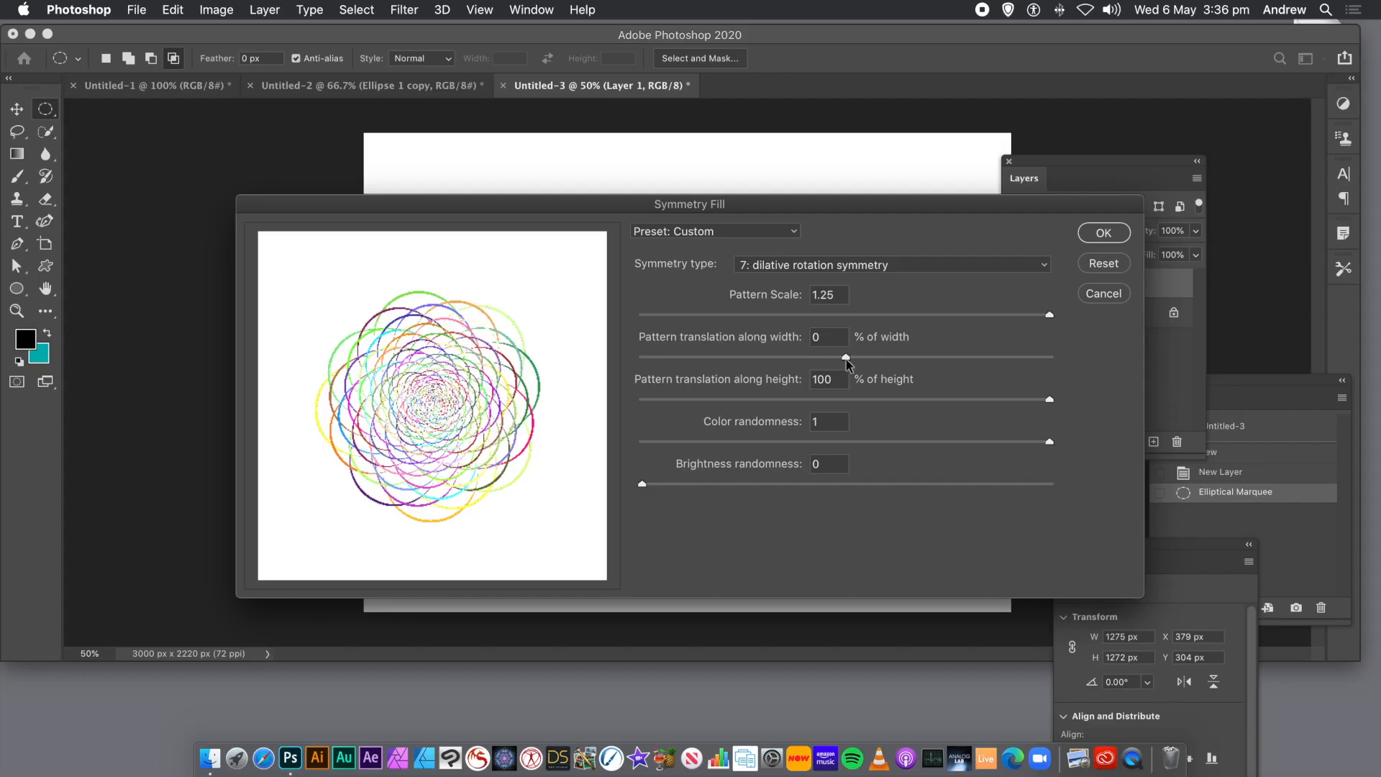
Apply the dilative rotation symmetry fill with pattern scale 1.25, width translation -2%, height translation 30%, color randomness 1 and brightness randomness 0.
drag(847, 359, 642, 361)
drag(643, 358, 1096, 353)
drag(1052, 400, 905, 401)
click(825, 358)
click(831, 357)
drag(831, 357, 843, 358)
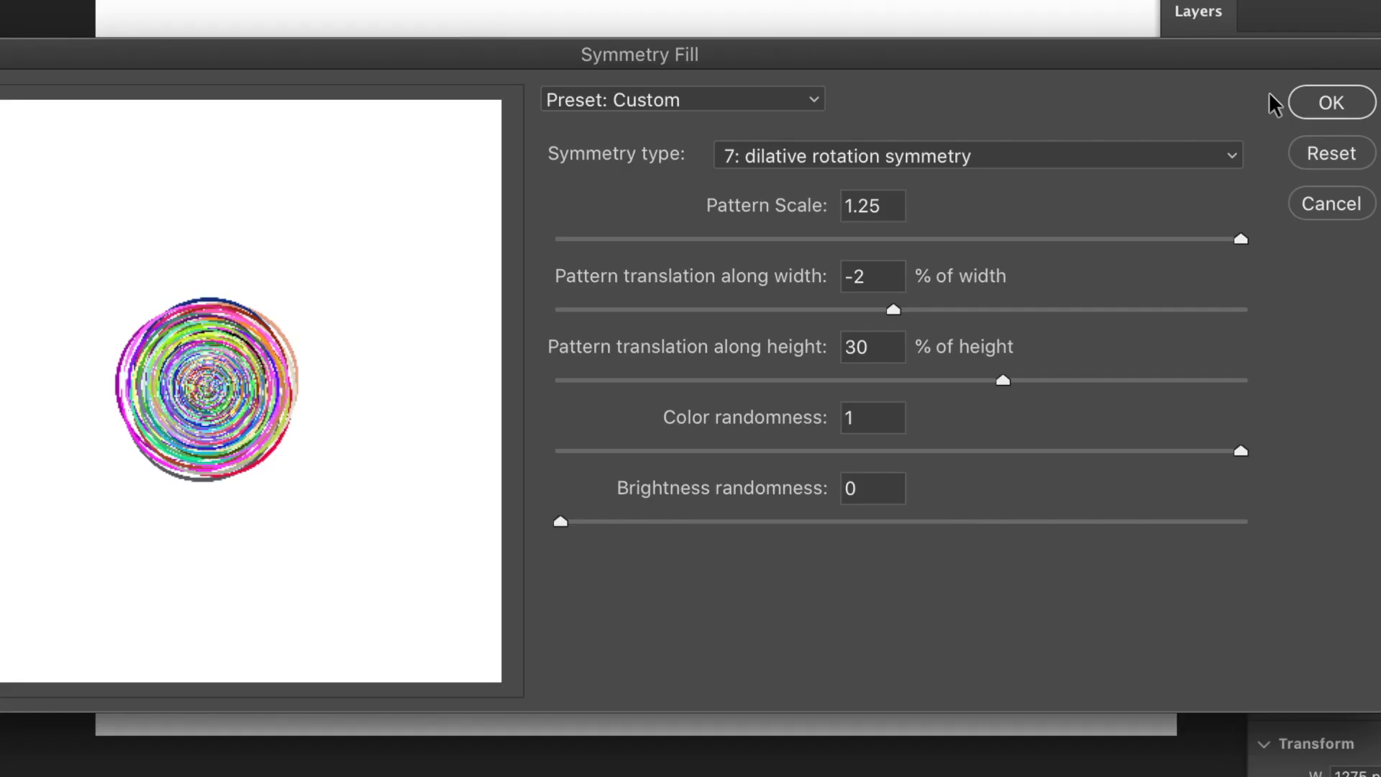
click(1341, 109)
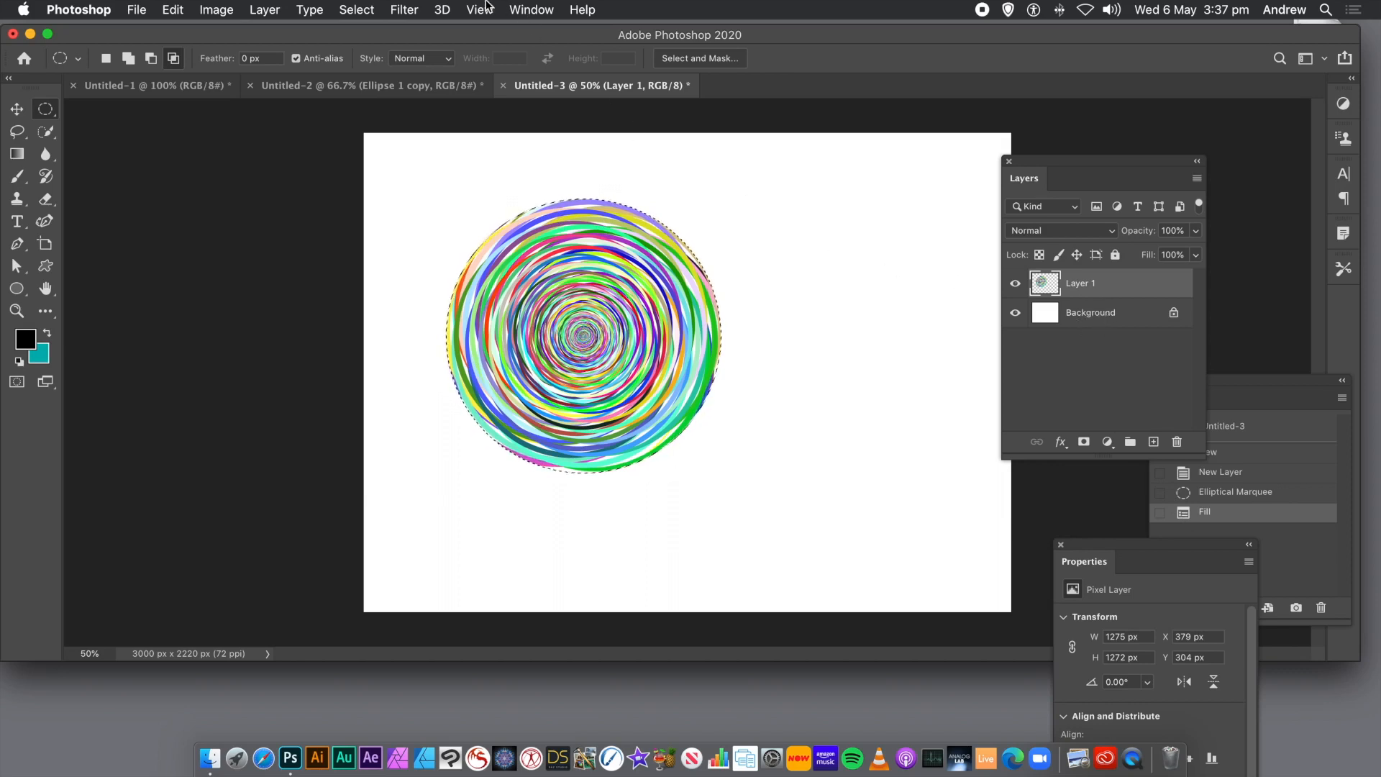
Deselect the circle and delete the Background layer so that only the filled disc layer is left.
click(357, 9)
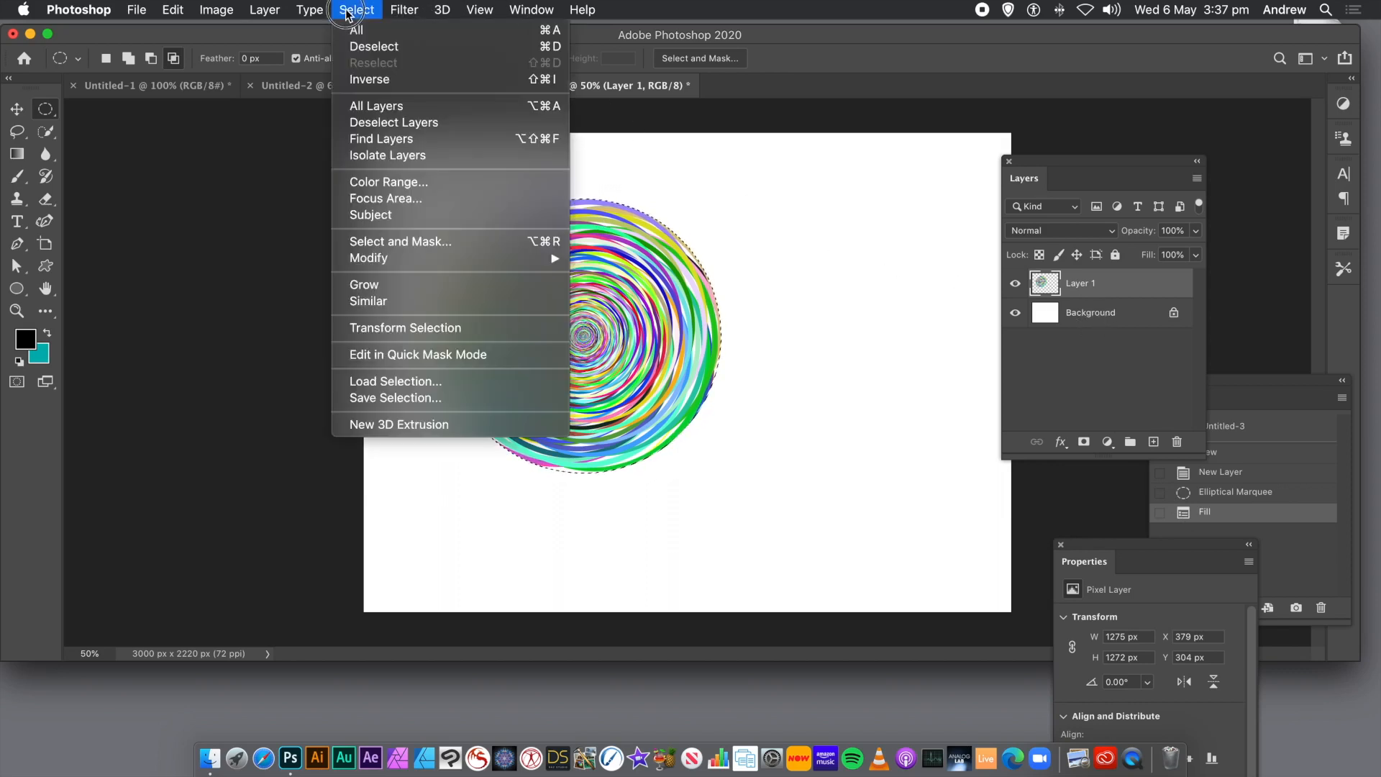
click(353, 48)
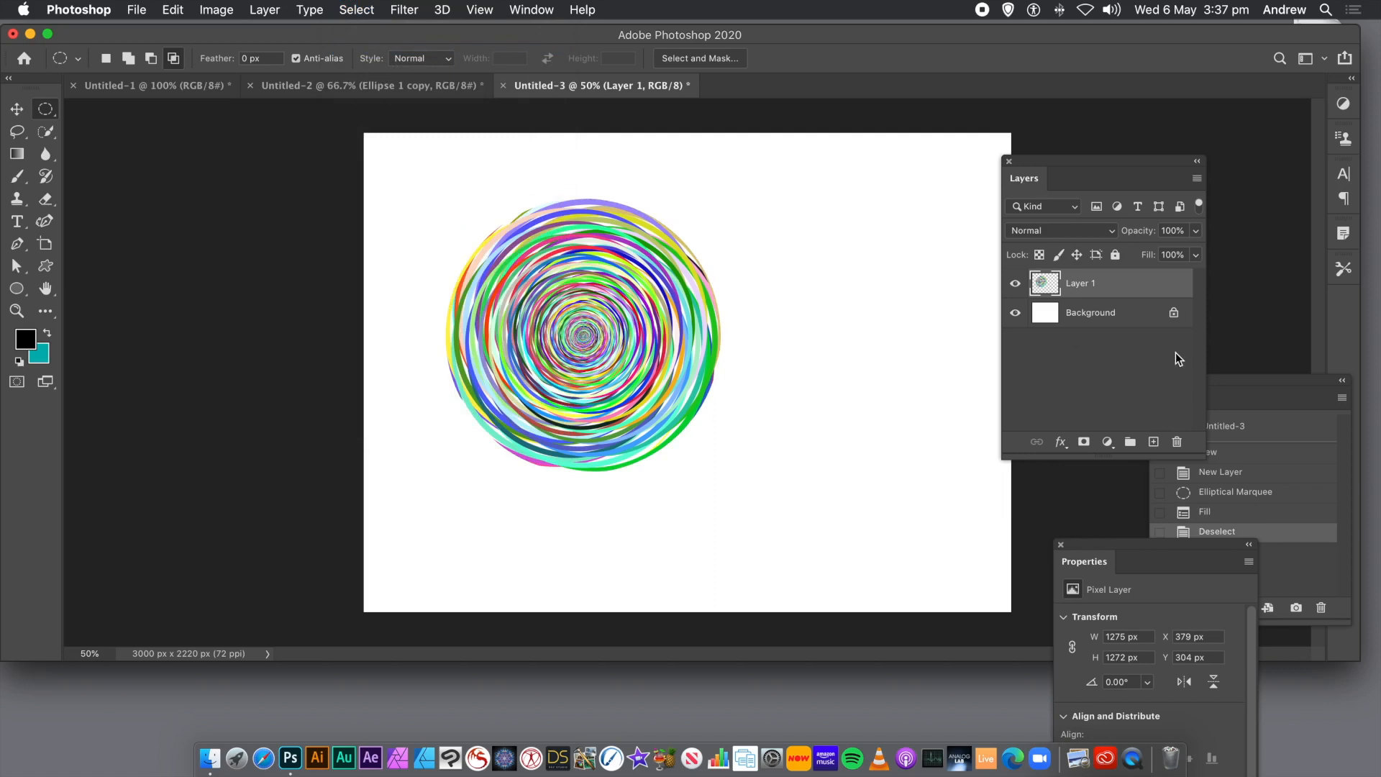
click(1111, 320)
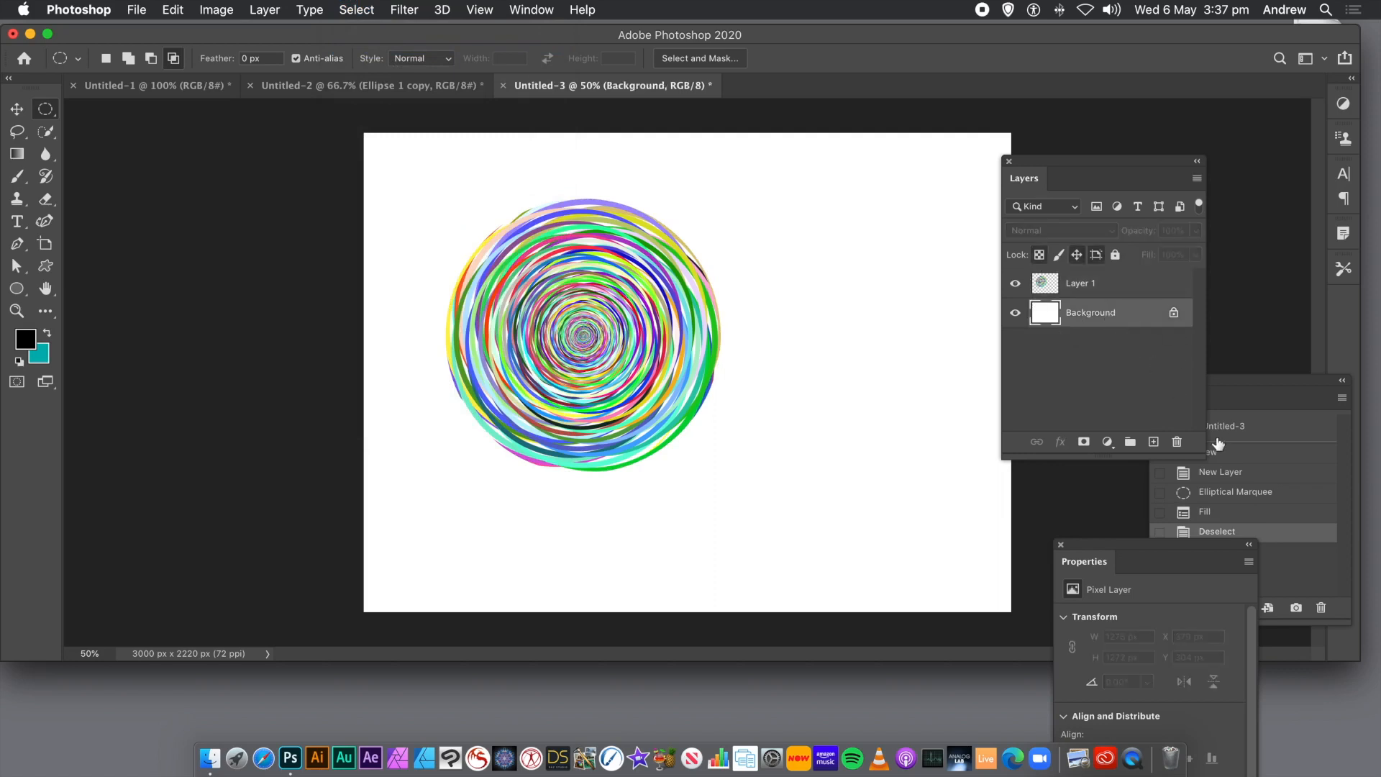
click(1177, 441)
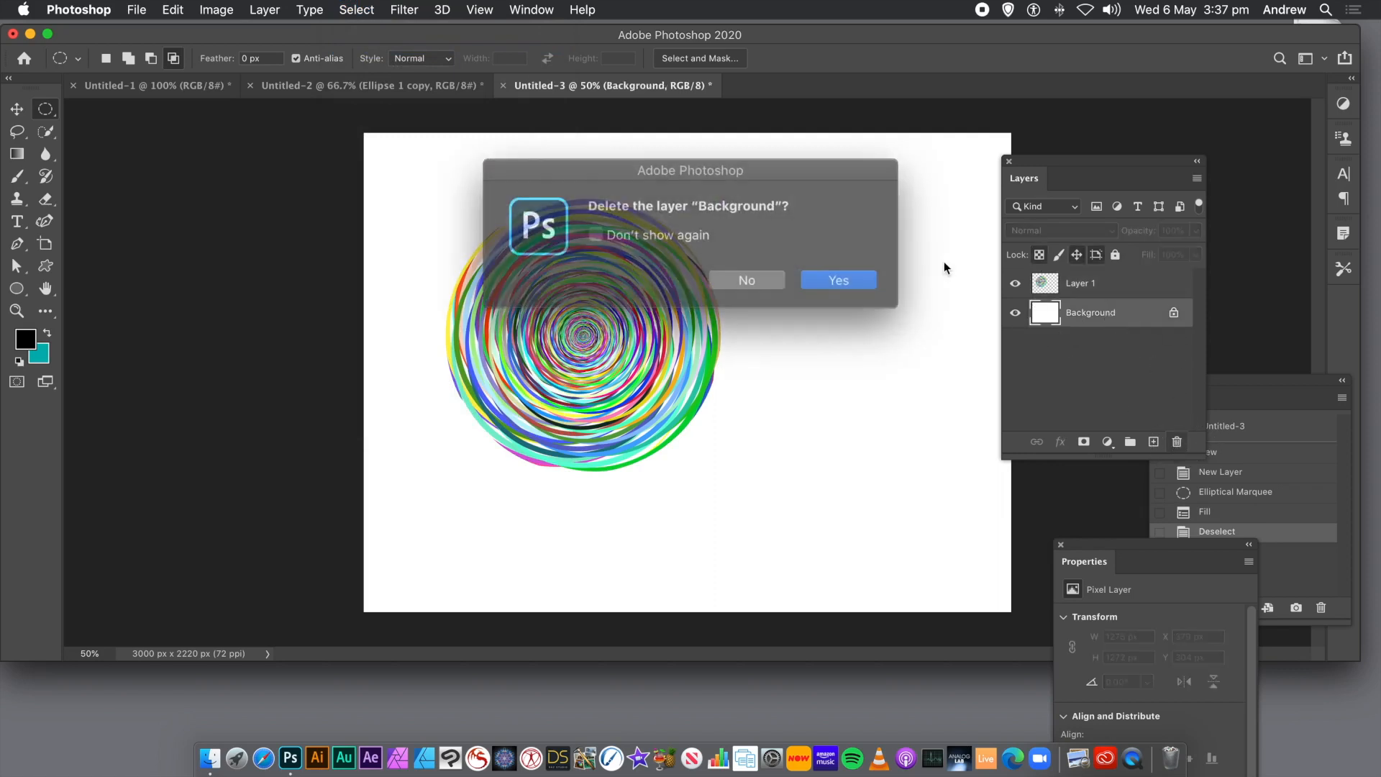
click(846, 274)
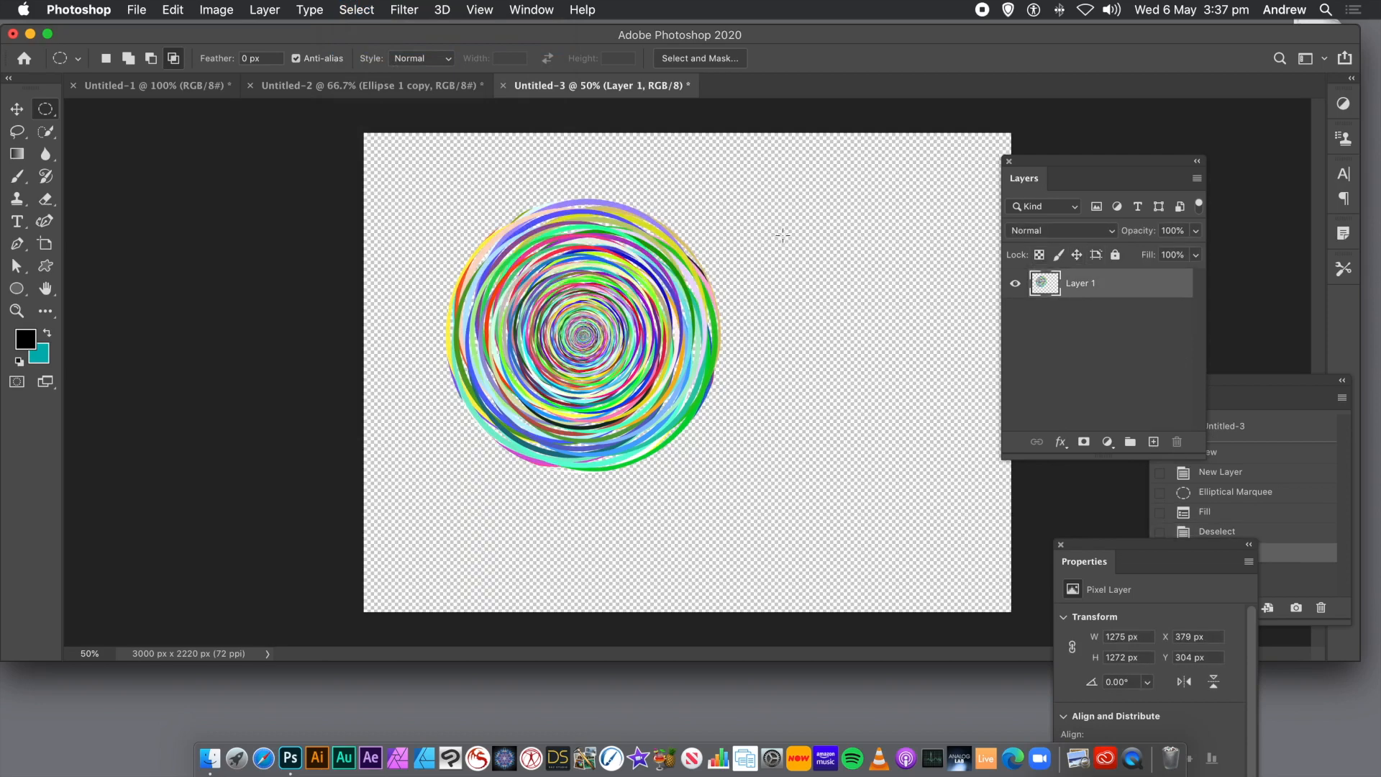
Duplicate the disc repeatedly with the Move tool, placing overlapping copies until they cover the whole canvas.
click(20, 109)
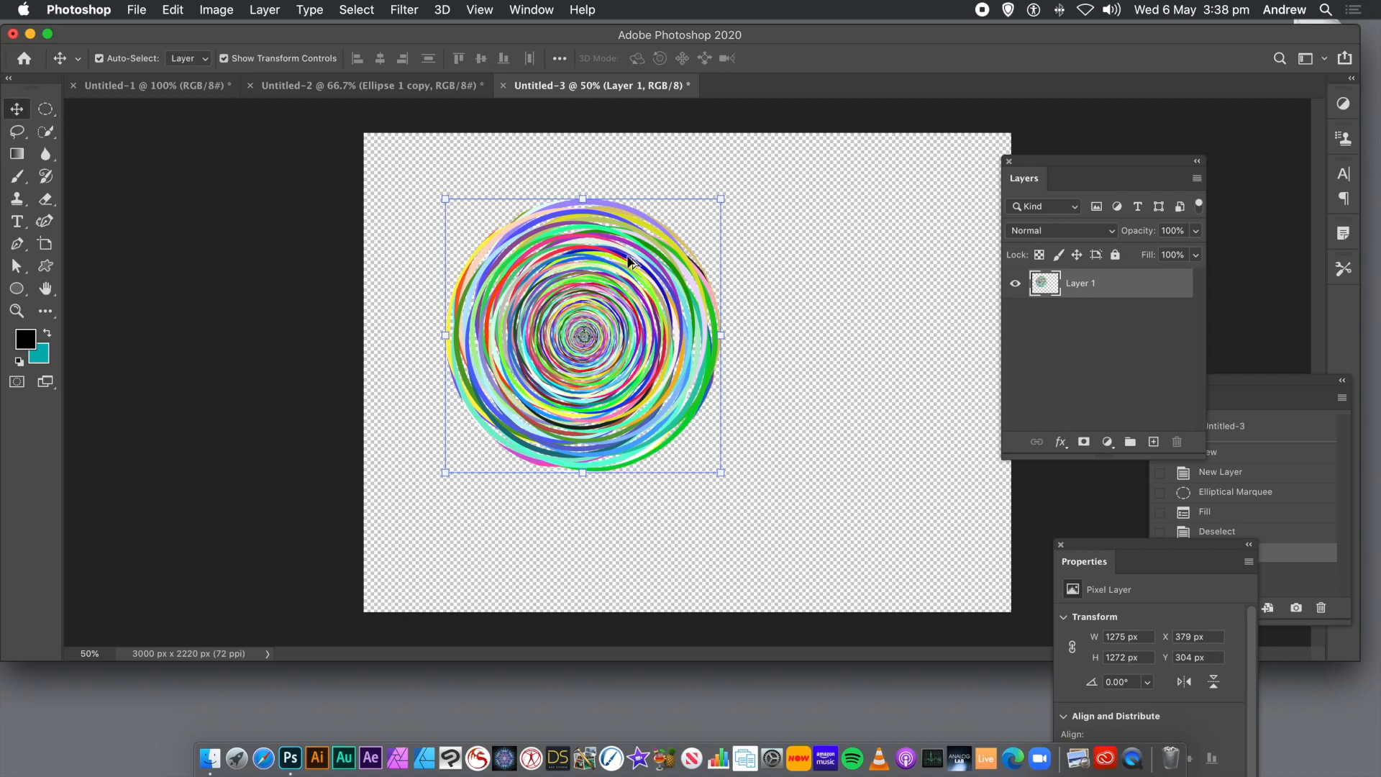
drag(628, 260, 657, 71)
drag(599, 209, 666, 617)
drag(651, 490, 653, 326)
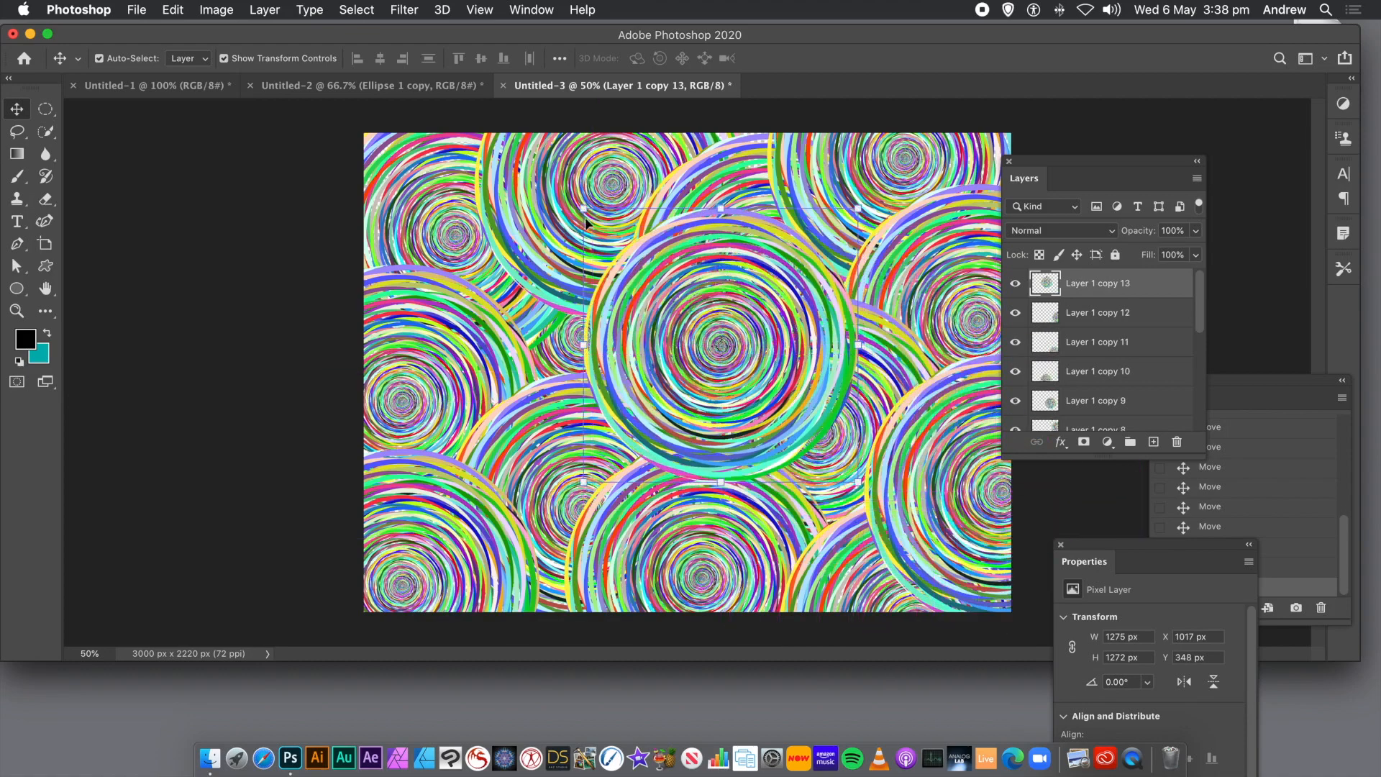
Scale the topmost disc copy to 61.8% near the canvas centre and place a duplicate of it over the canvas's left part.
drag(584, 208, 664, 322)
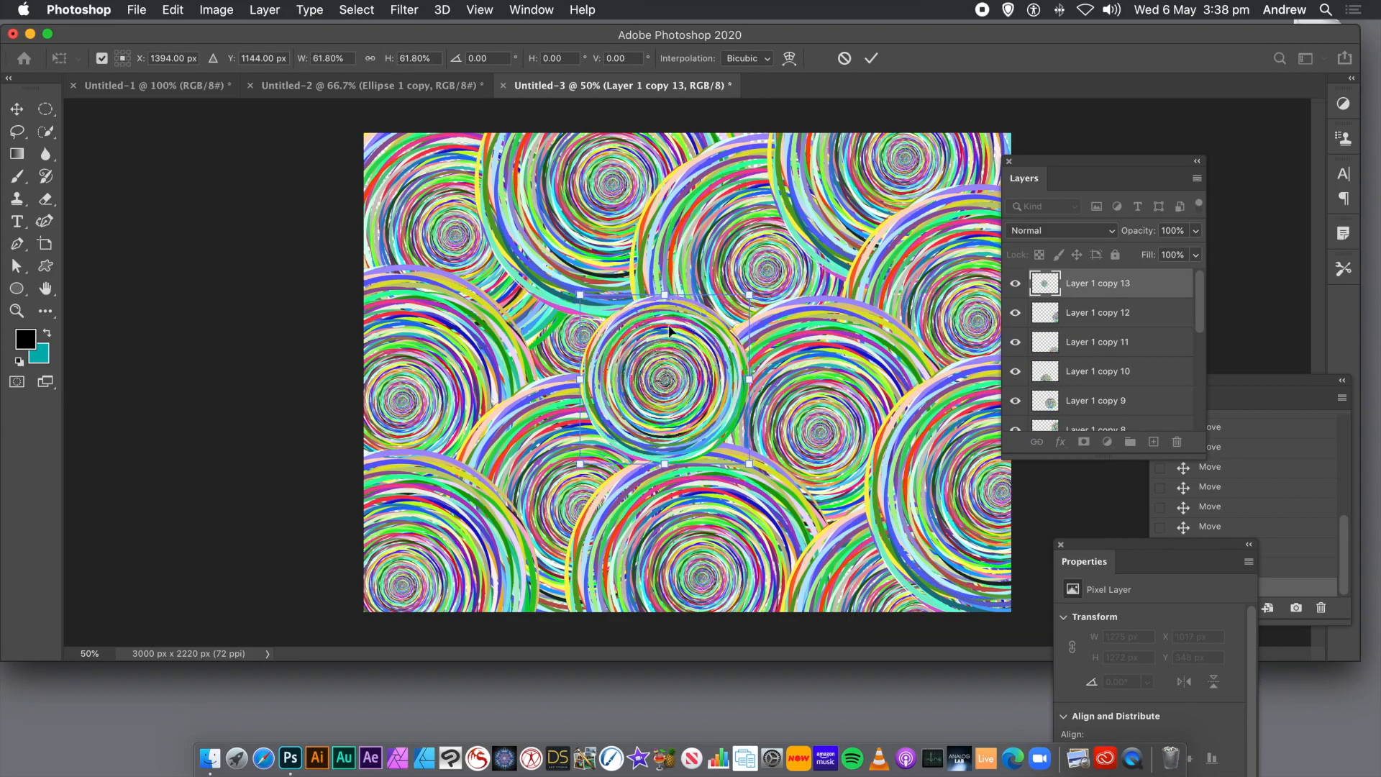
key(Return)
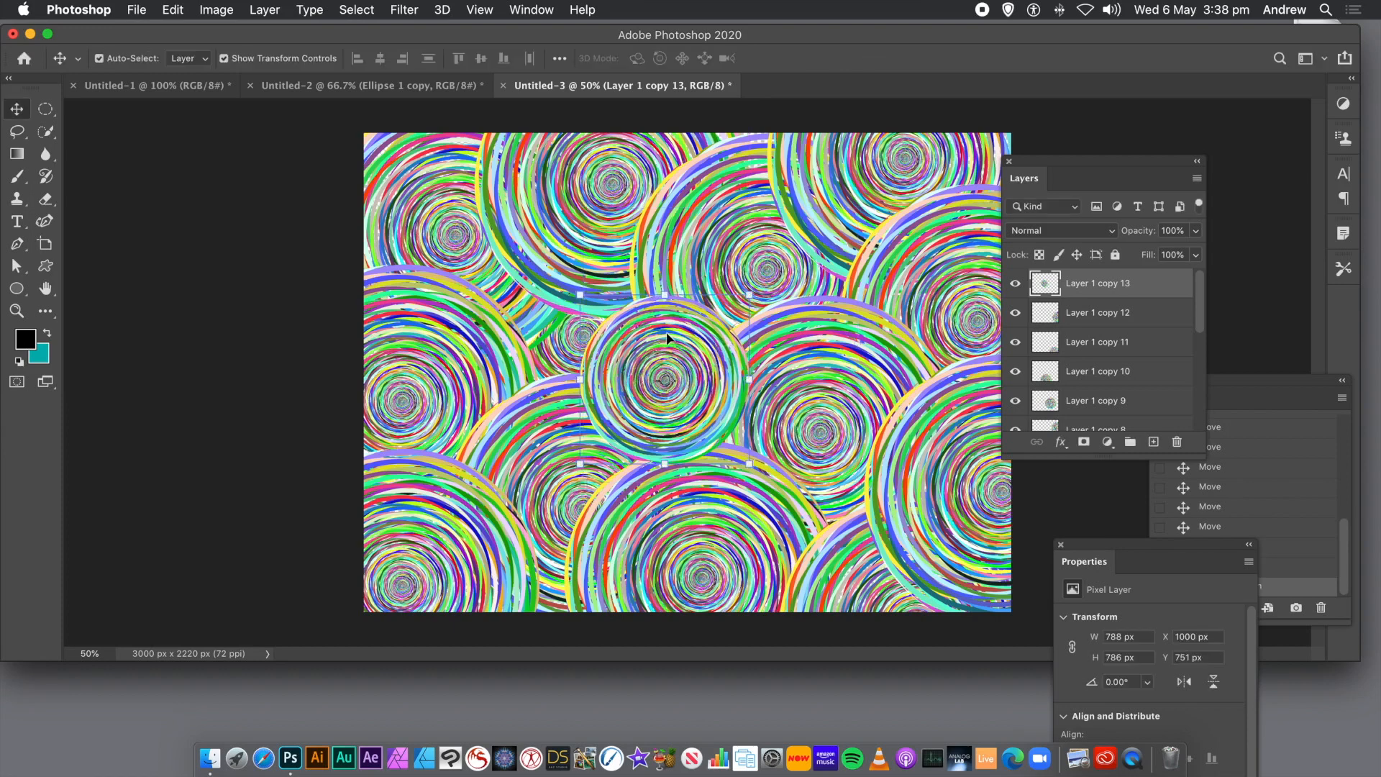
mouse_move(674, 347)
mouse_down()
mouse_move(694, 302)
mouse_move(751, 254)
mouse_move(678, 323)
mouse_up()
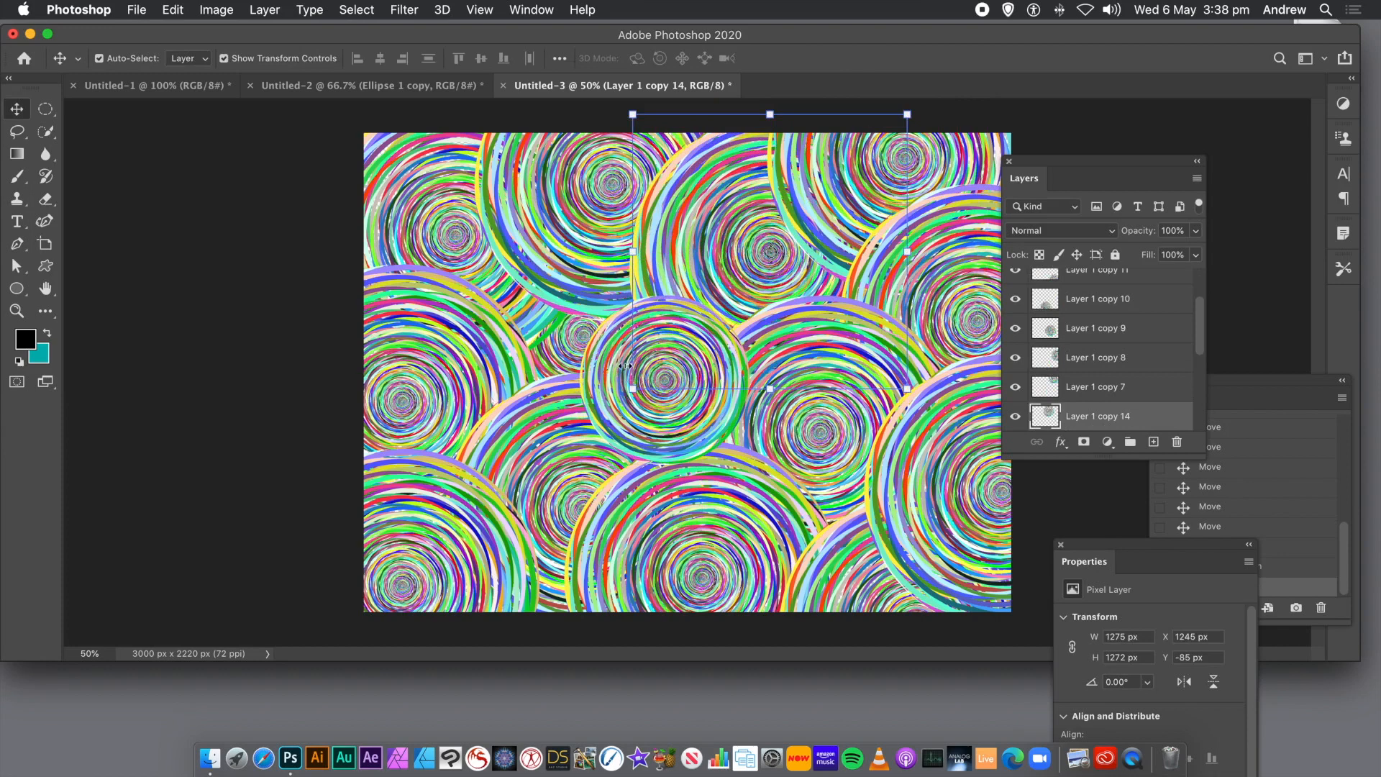
key(alt+comma)
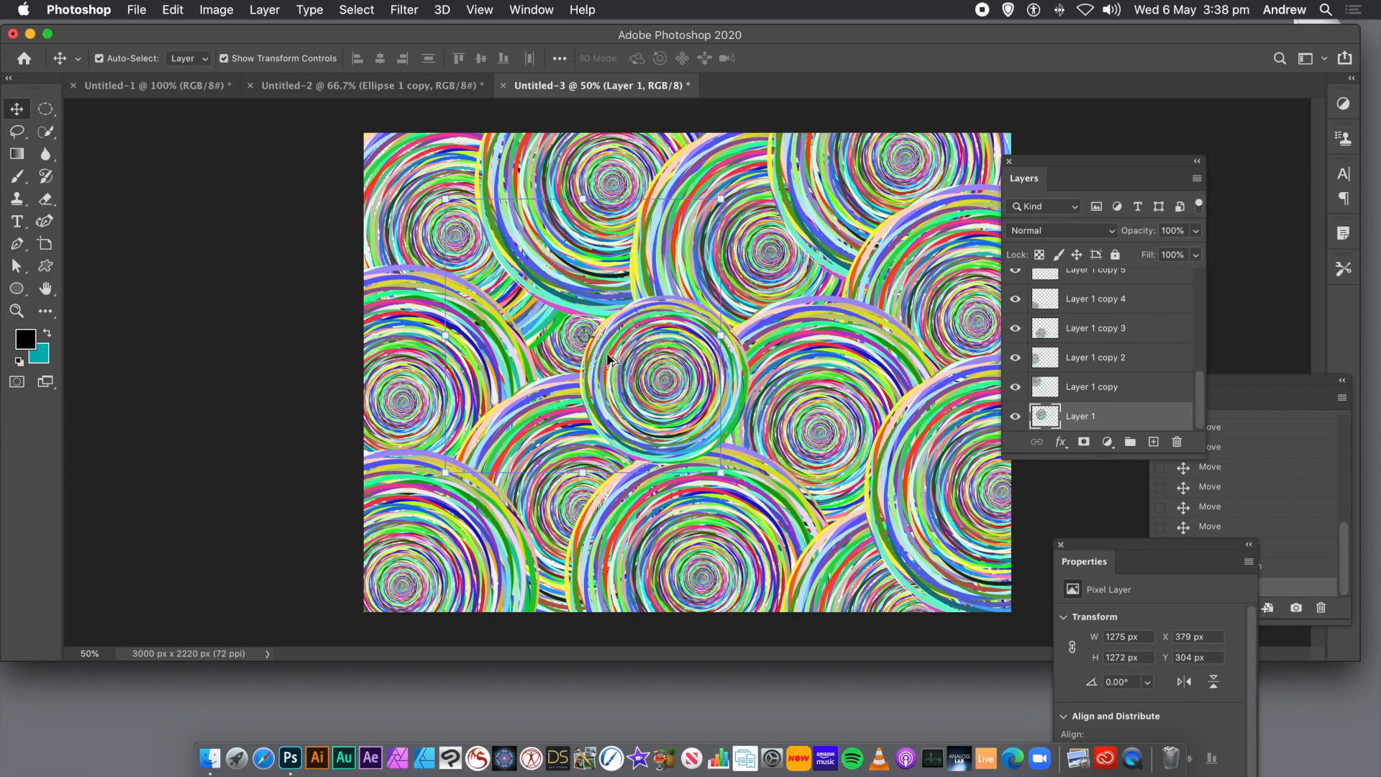
click(642, 378)
drag(646, 380, 449, 434)
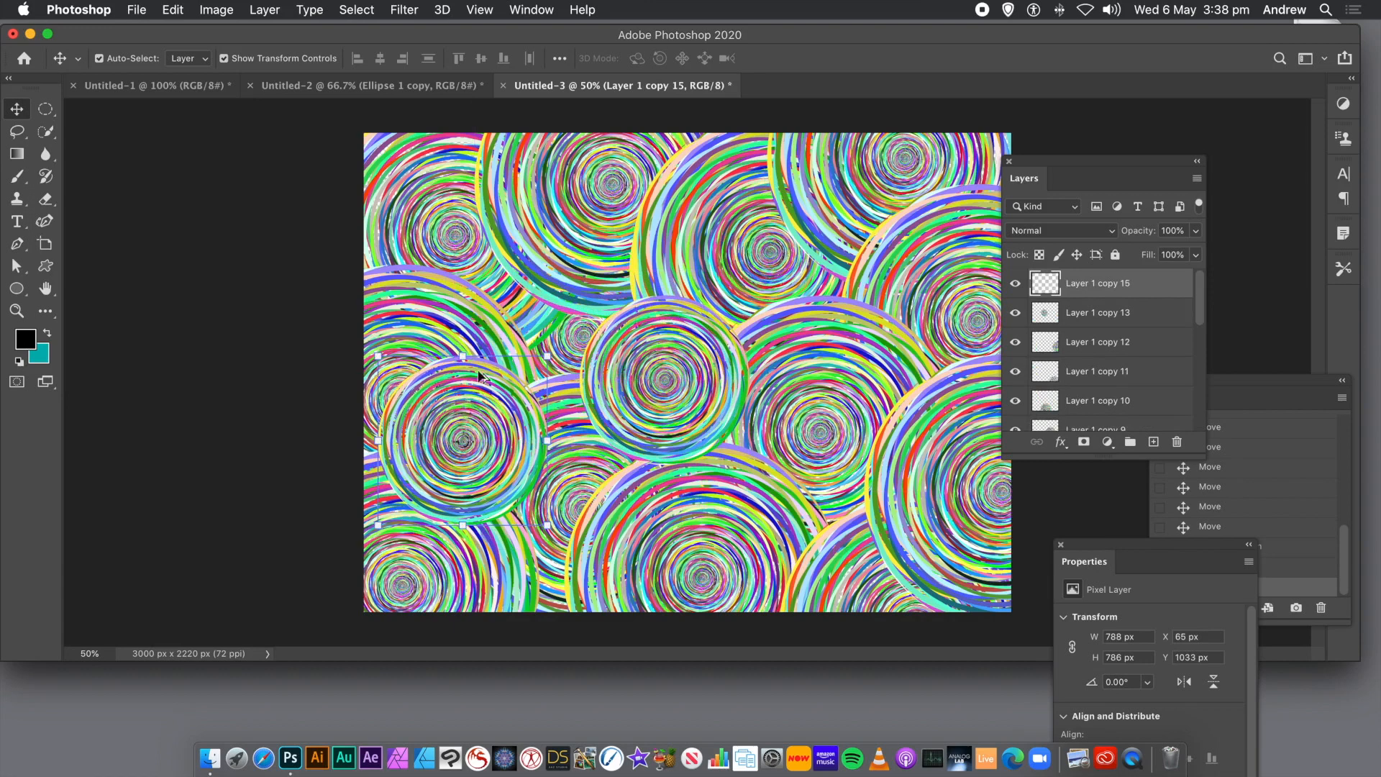
Flatten all the disc layers into a single Background layer.
click(564, 210)
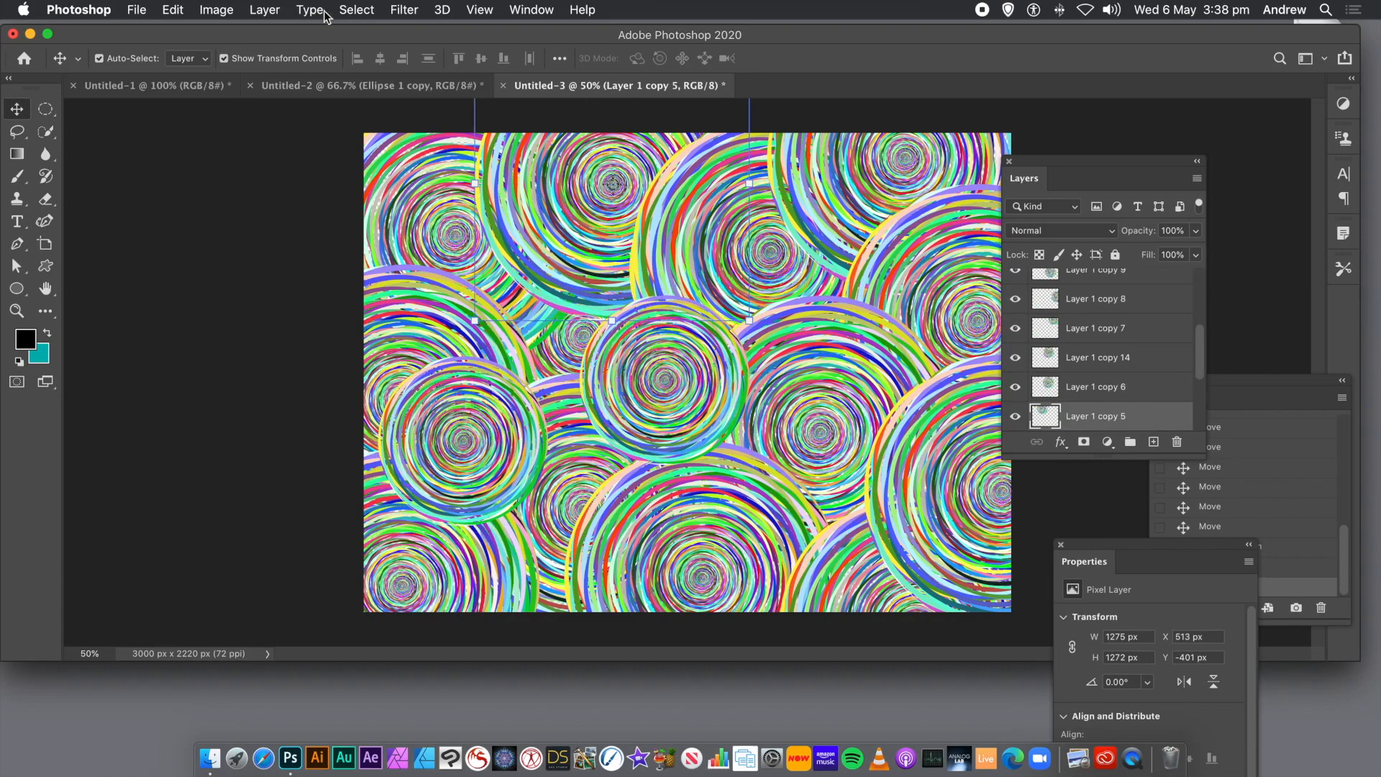
click(263, 9)
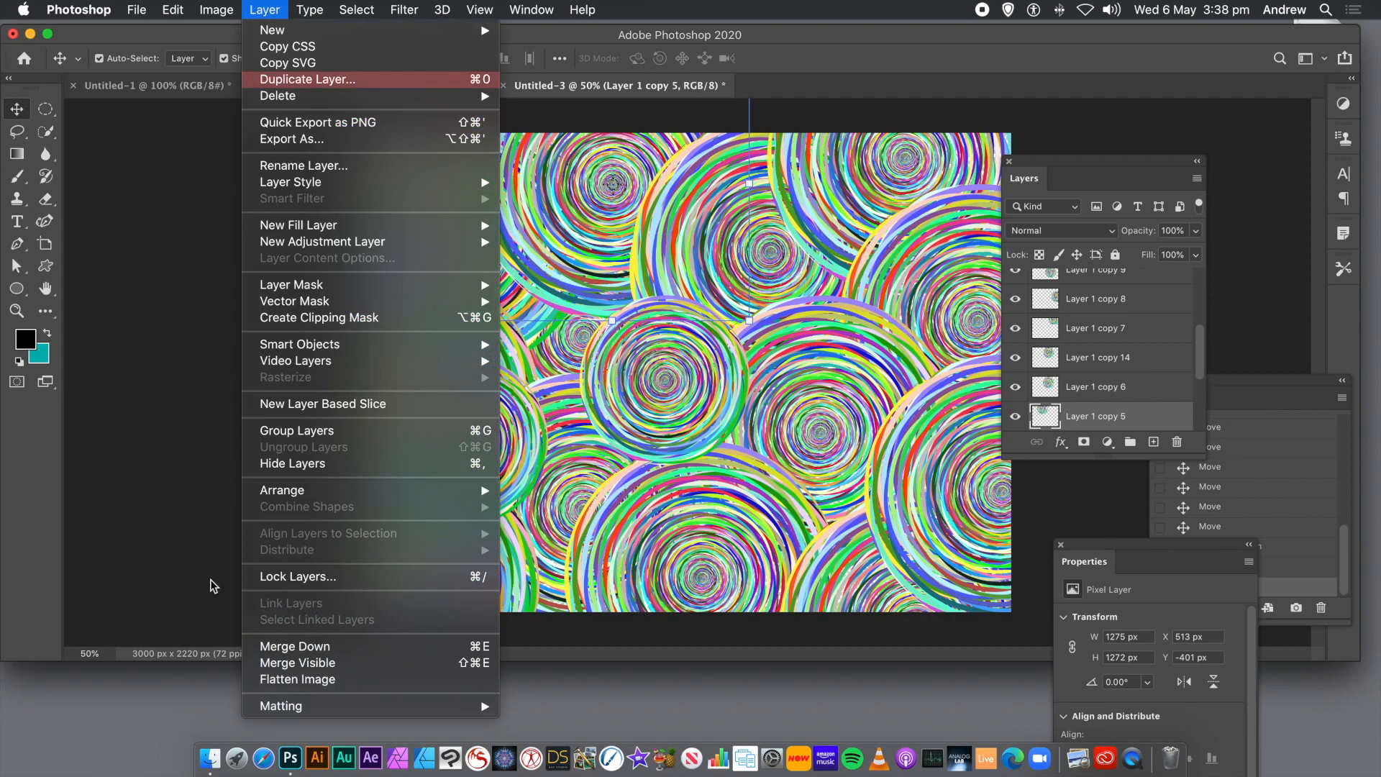
click(302, 679)
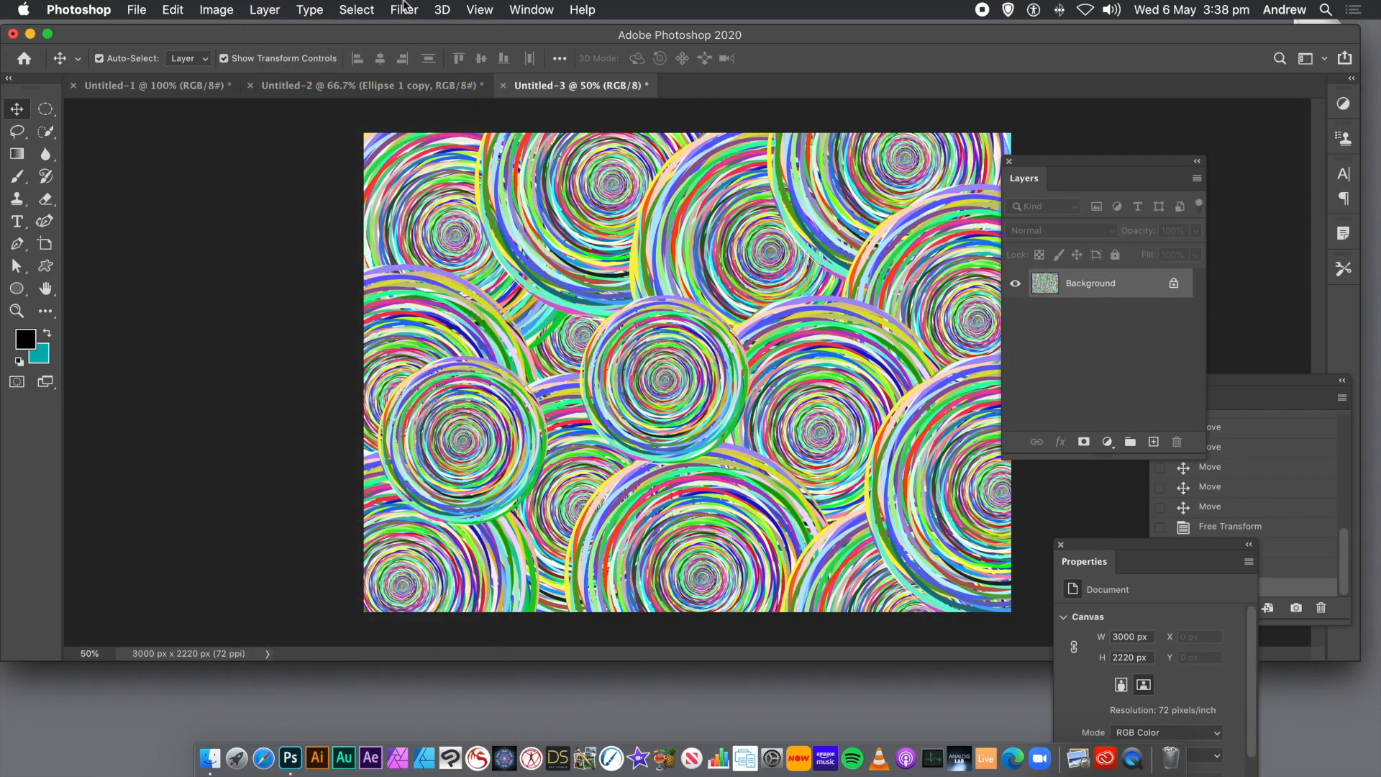
Apply the Oil Paint filter with Stylization 9.3, Cleanliness 8.8, Scale 0.8, Bristle Detail 10.0 and Lighting off.
click(423, 10)
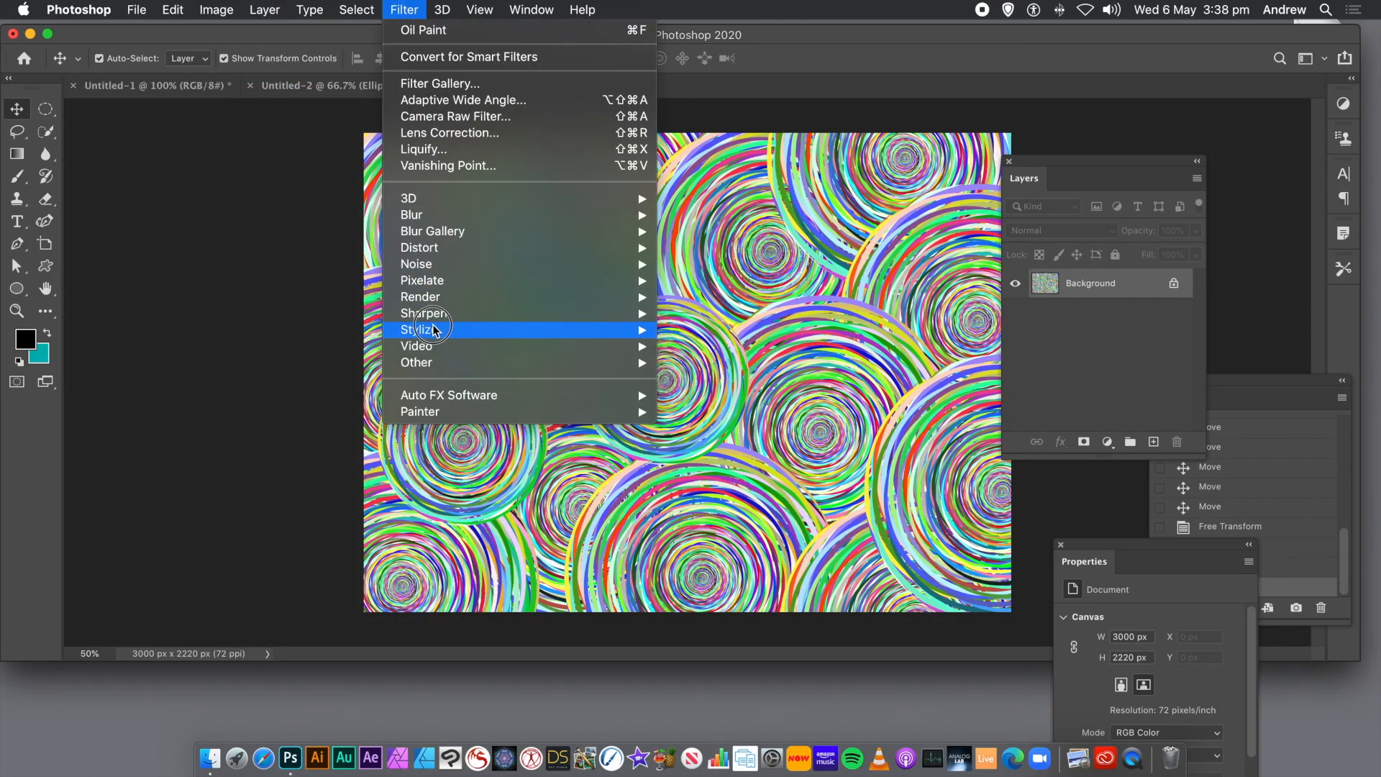
mouse_move(504, 330)
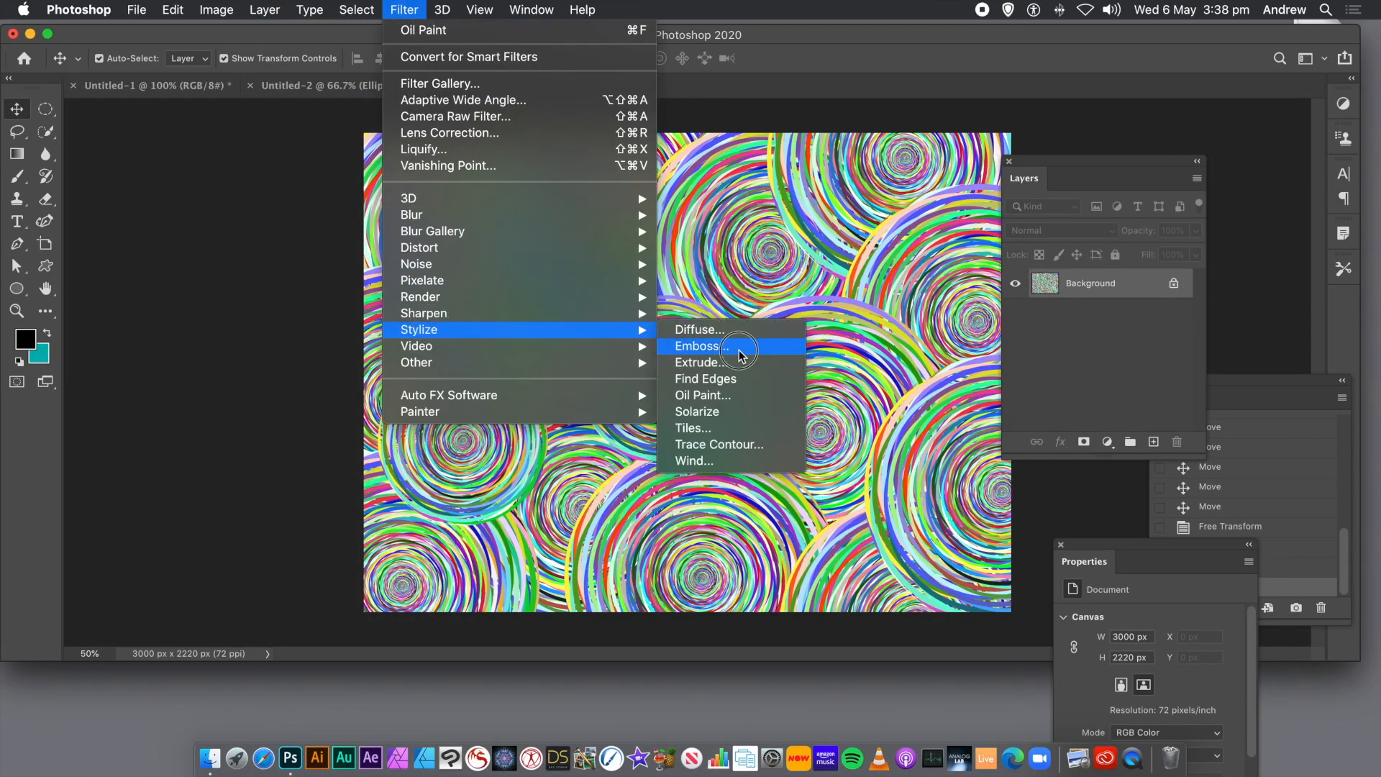
click(748, 397)
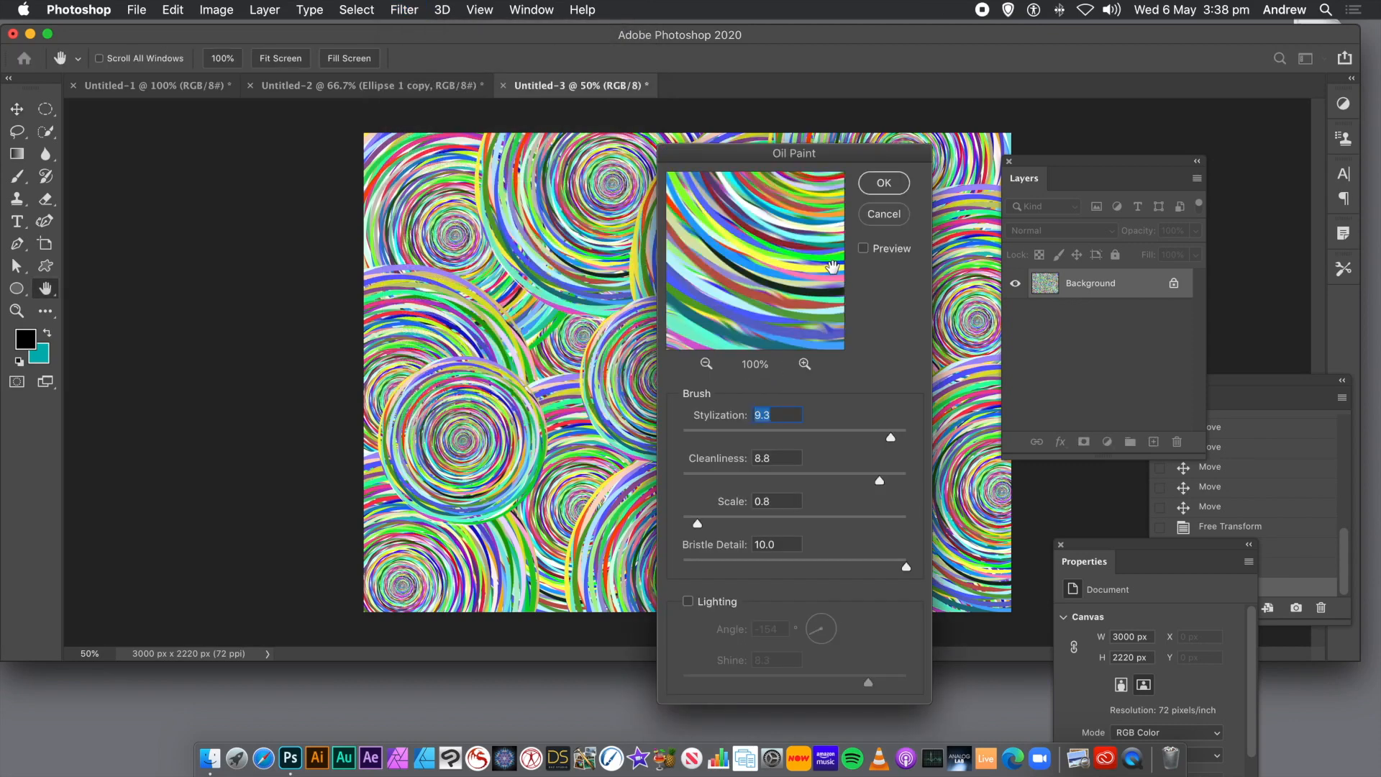
click(880, 183)
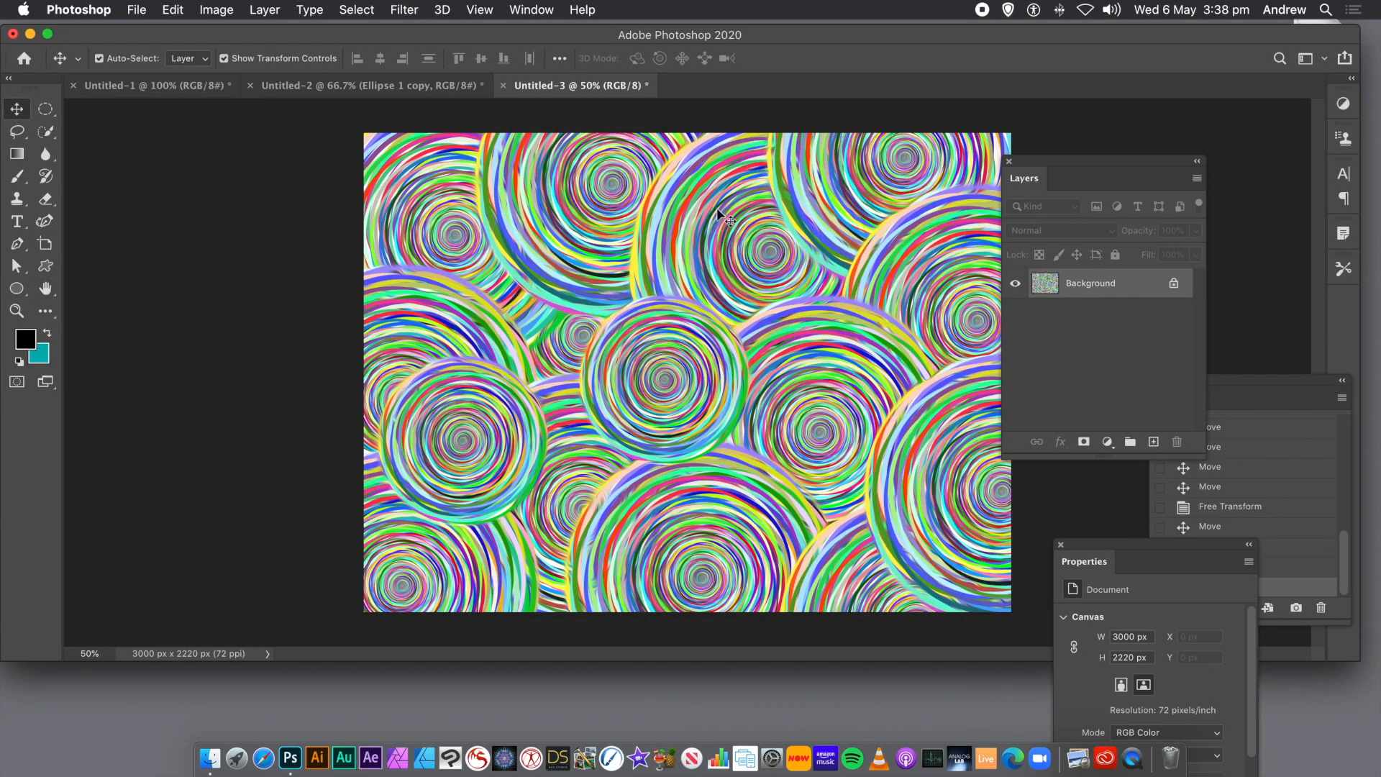
Reapply the last Oil Paint filter three more times to the flattened image.
click(401, 10)
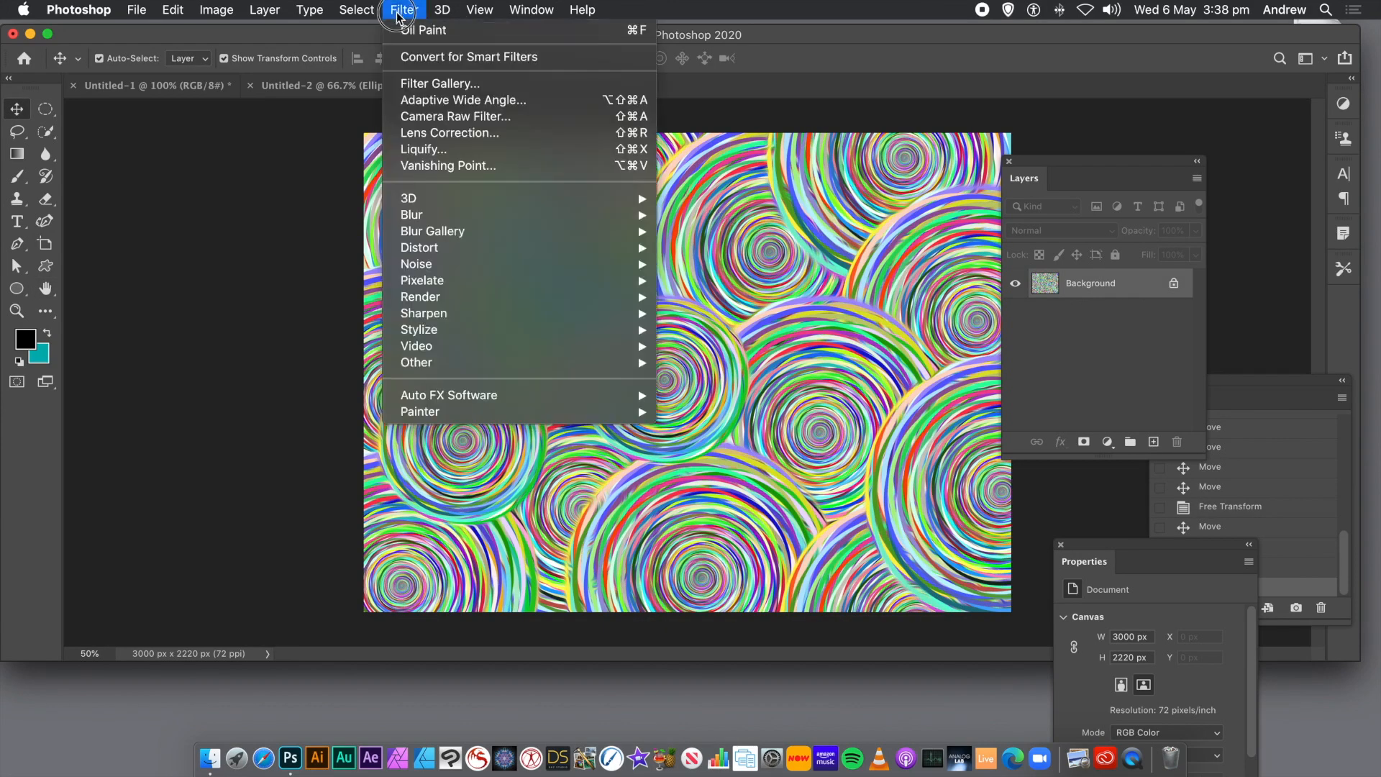
click(414, 30)
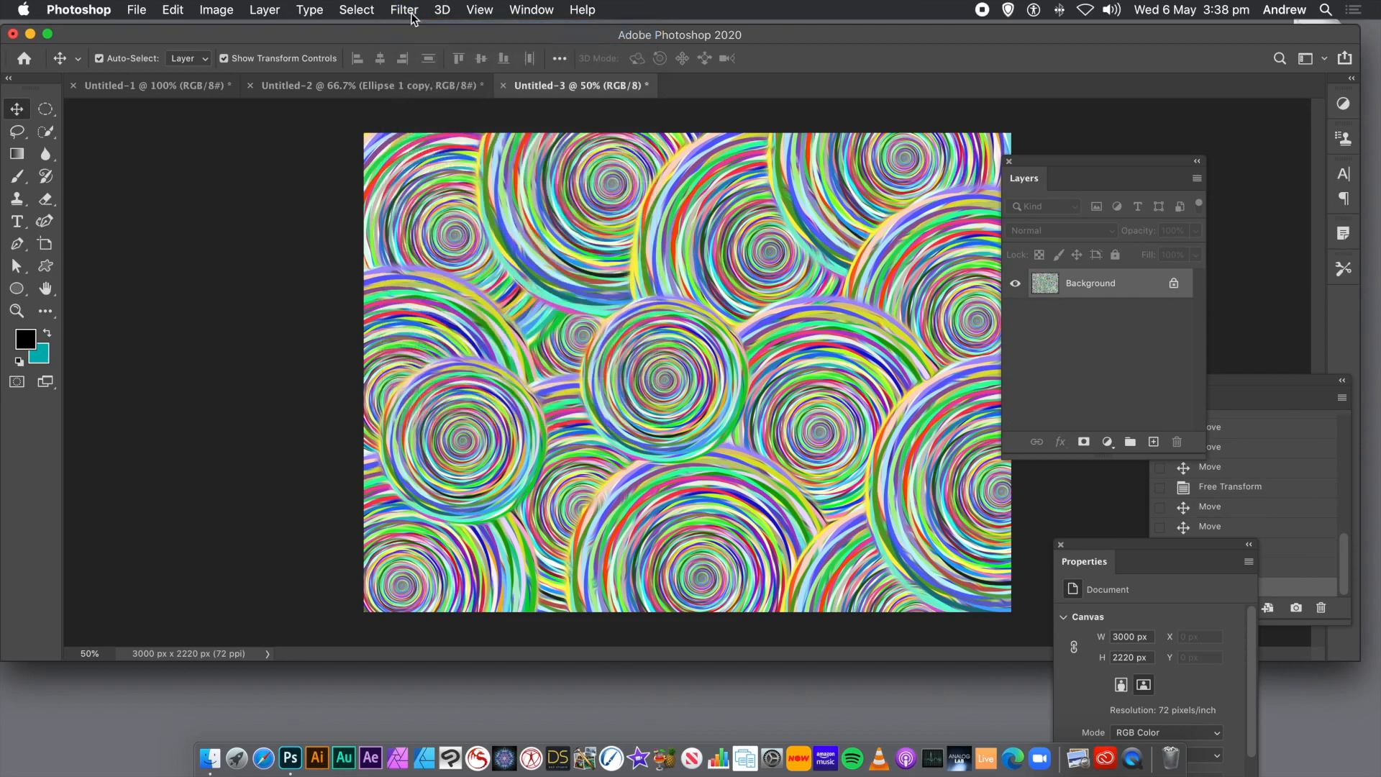
click(407, 10)
click(416, 31)
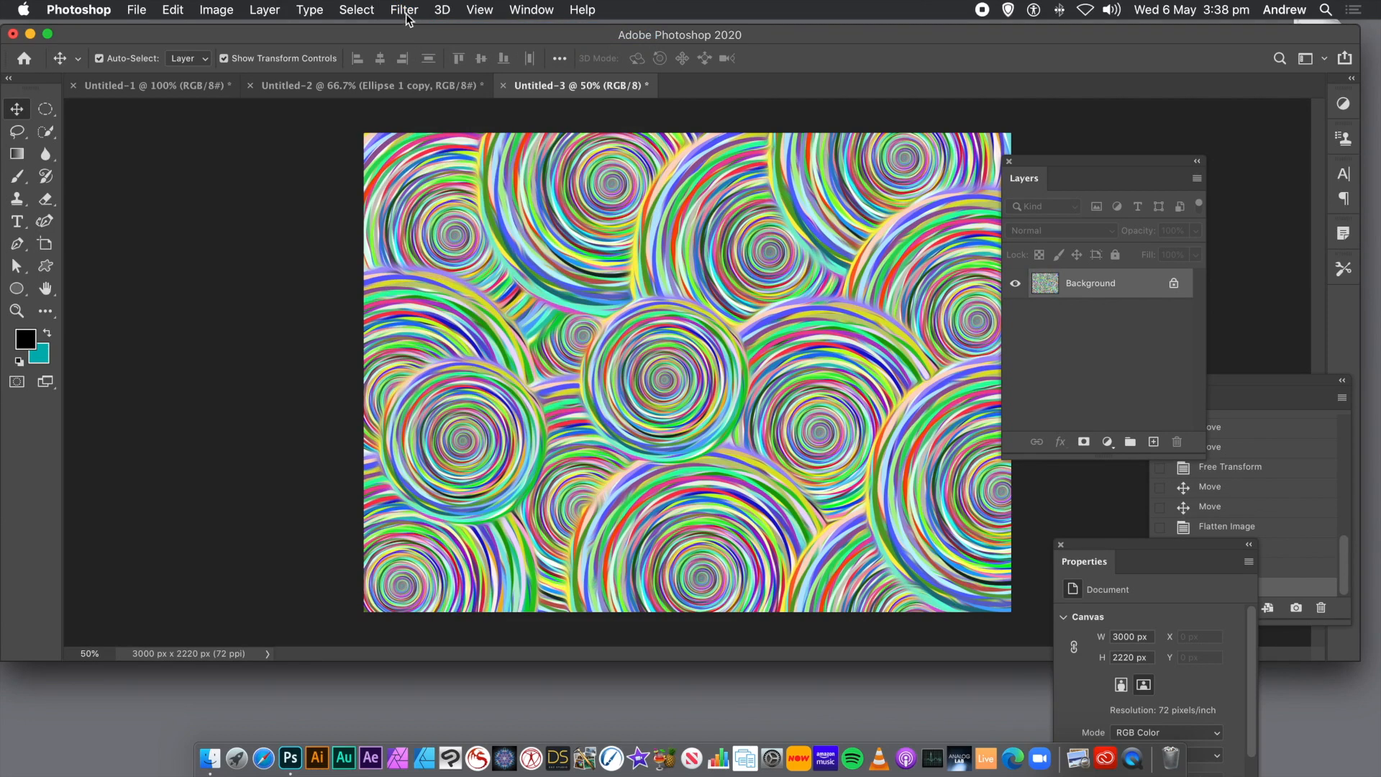
click(407, 11)
click(412, 31)
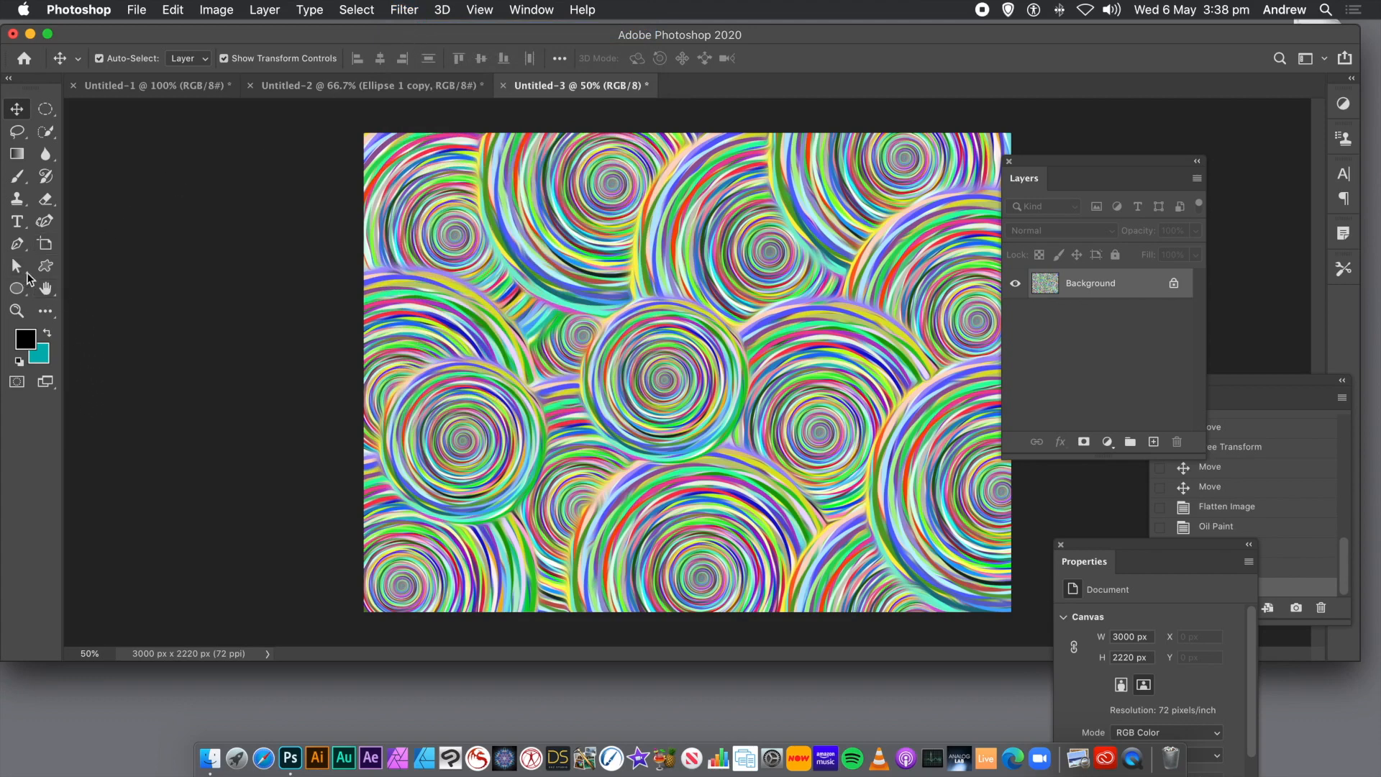
Try a Hue shift of -32 on the flattened image with the Hue/Saturation adjustment.
click(16, 311)
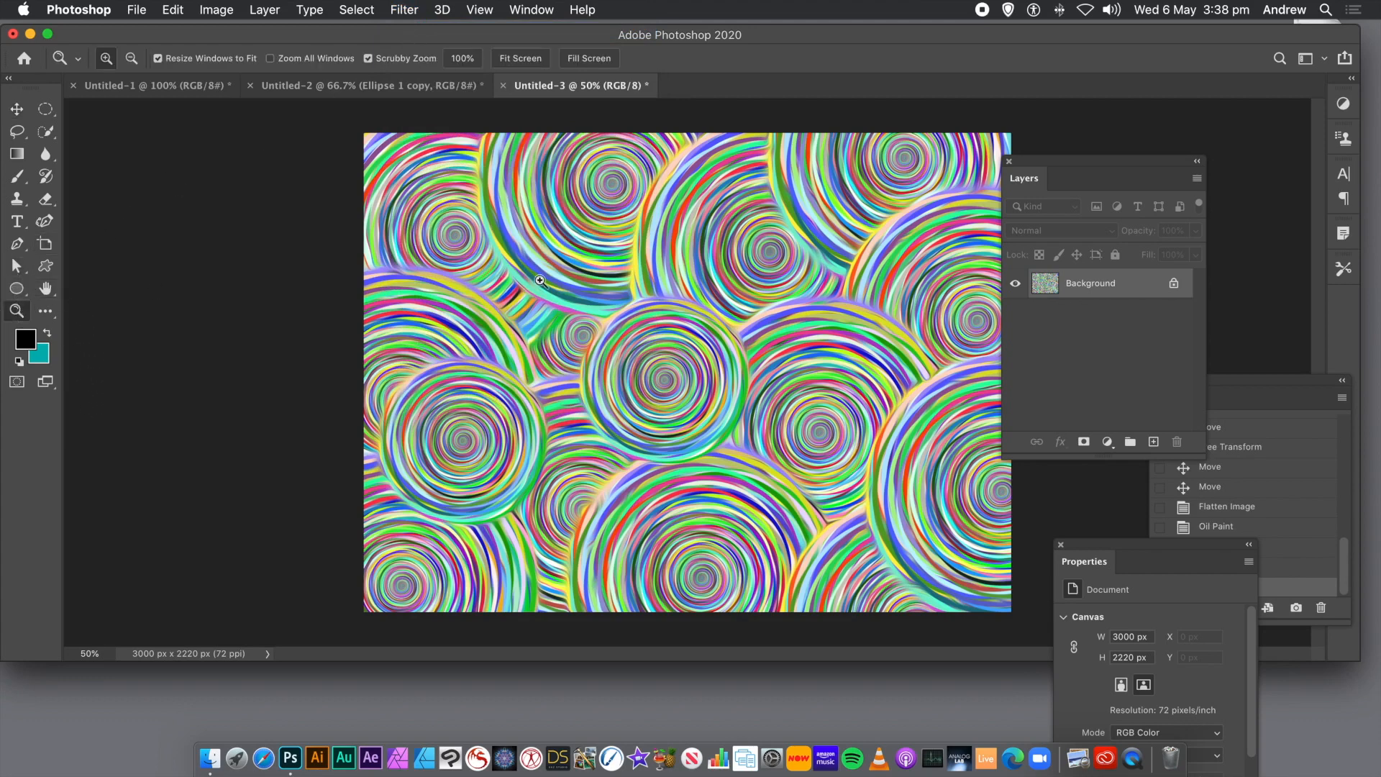
drag(606, 290, 648, 298)
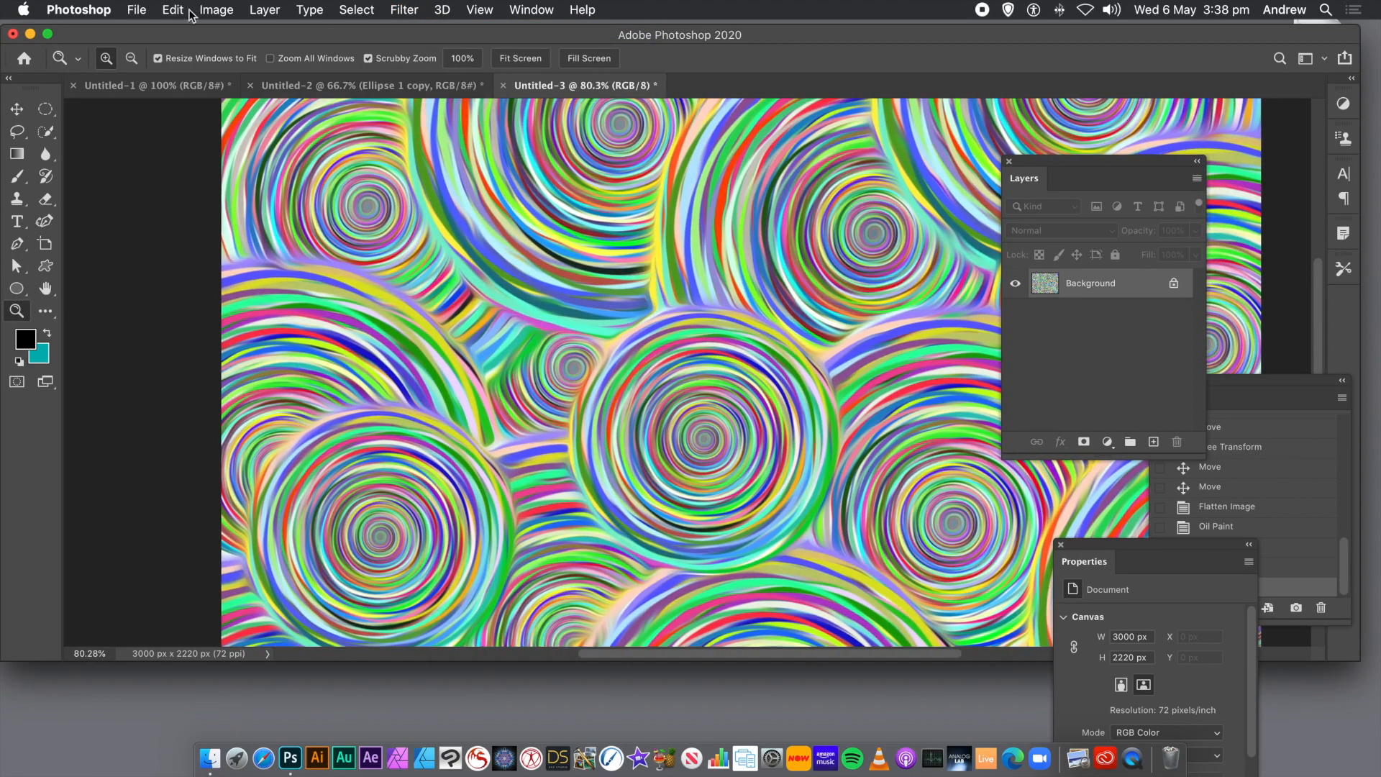
click(218, 10)
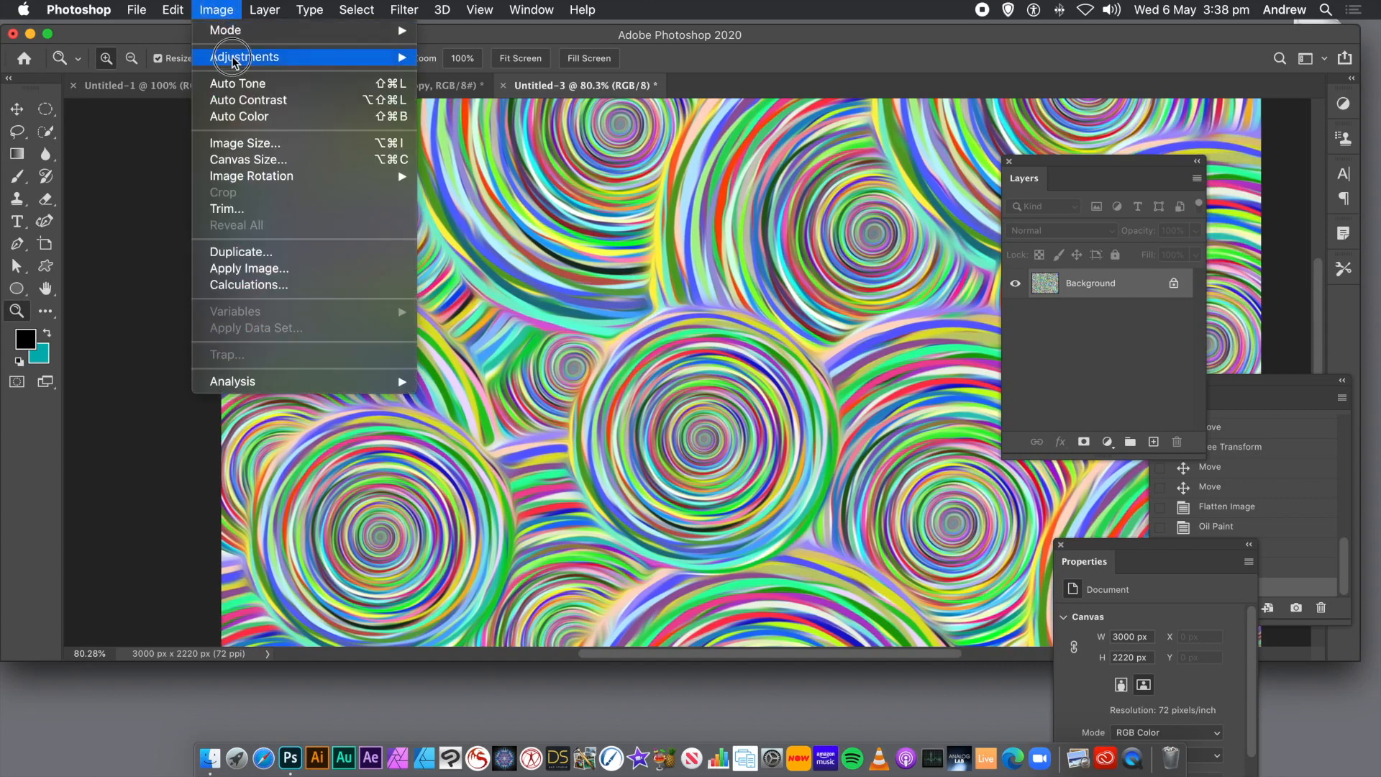
click(303, 60)
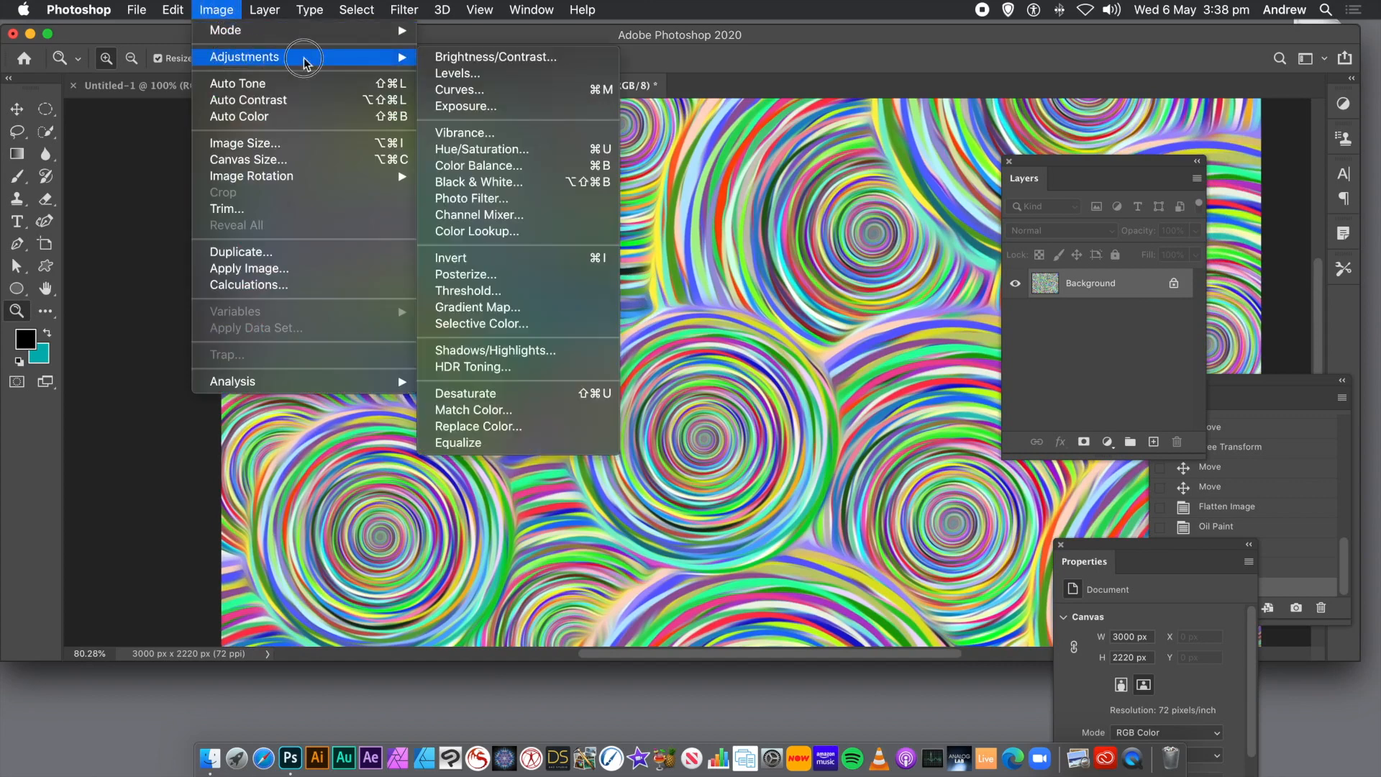
click(467, 149)
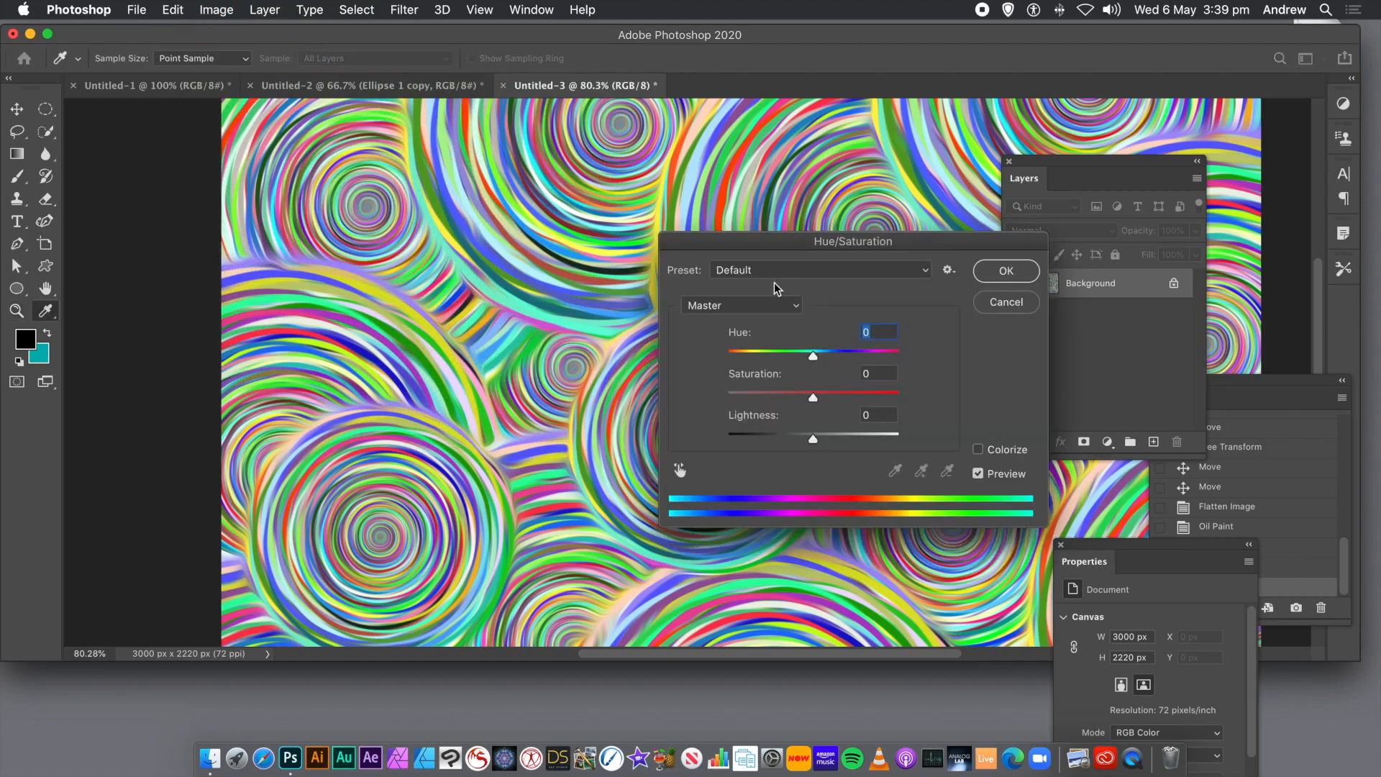
drag(849, 353, 797, 362)
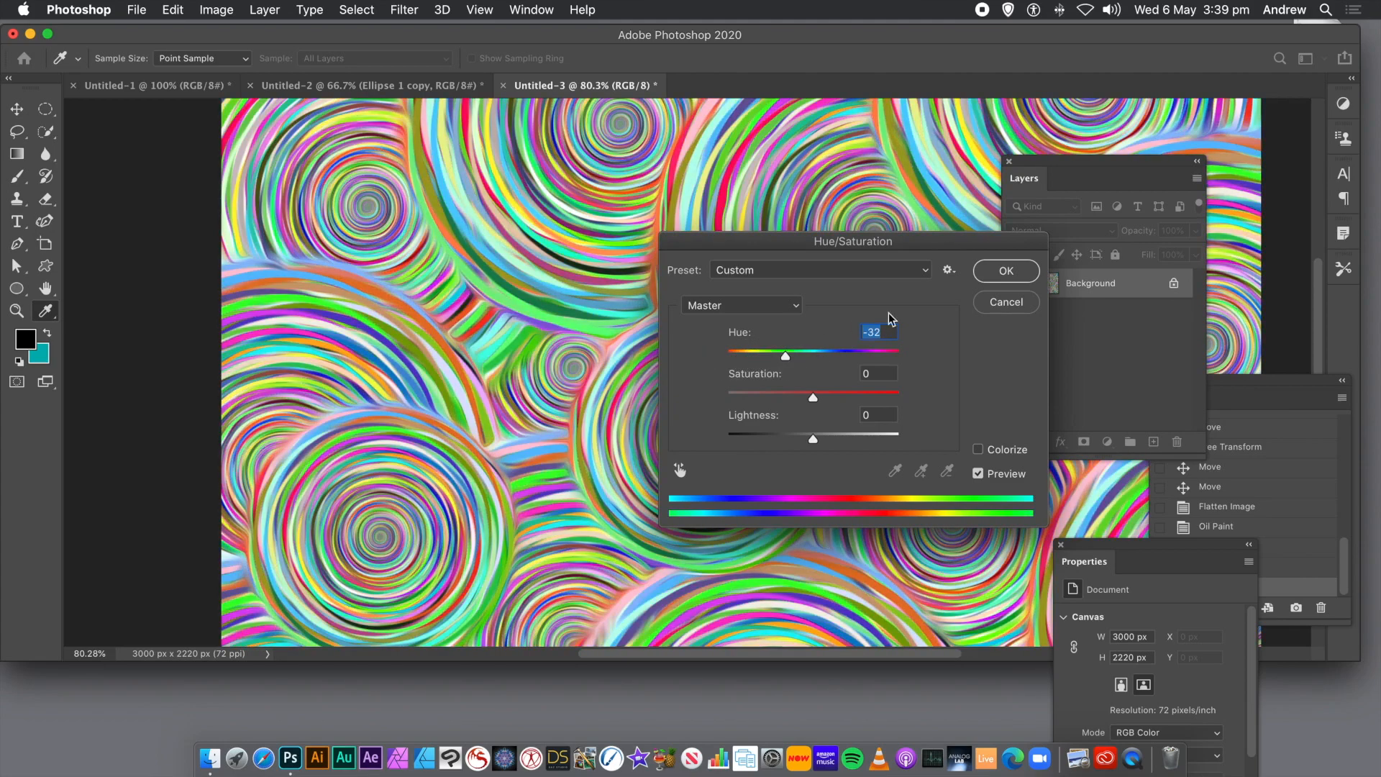
click(1007, 302)
key(z)
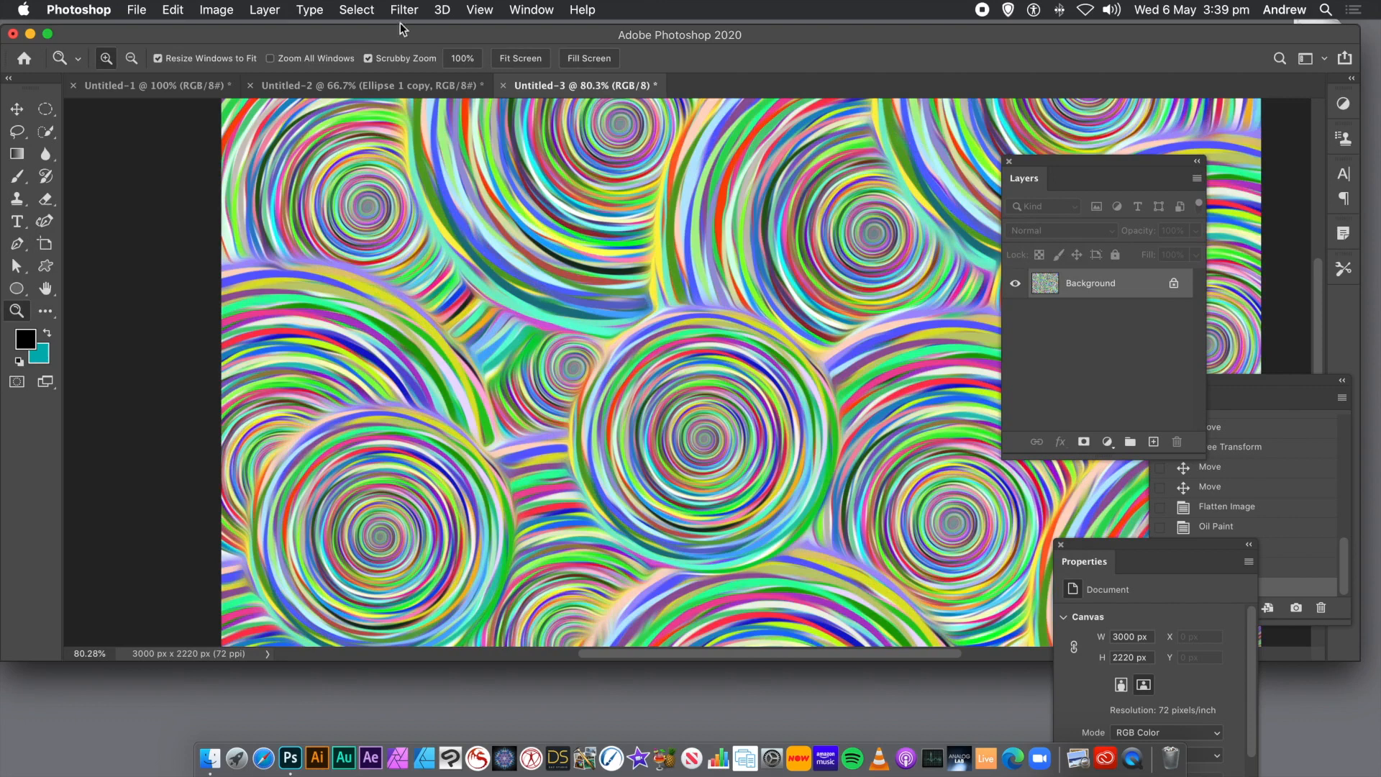
Apply a Vibrance adjustment to the Background layer with Vibrance +42 and Saturation +67, and uncover more of the artwork.
click(214, 10)
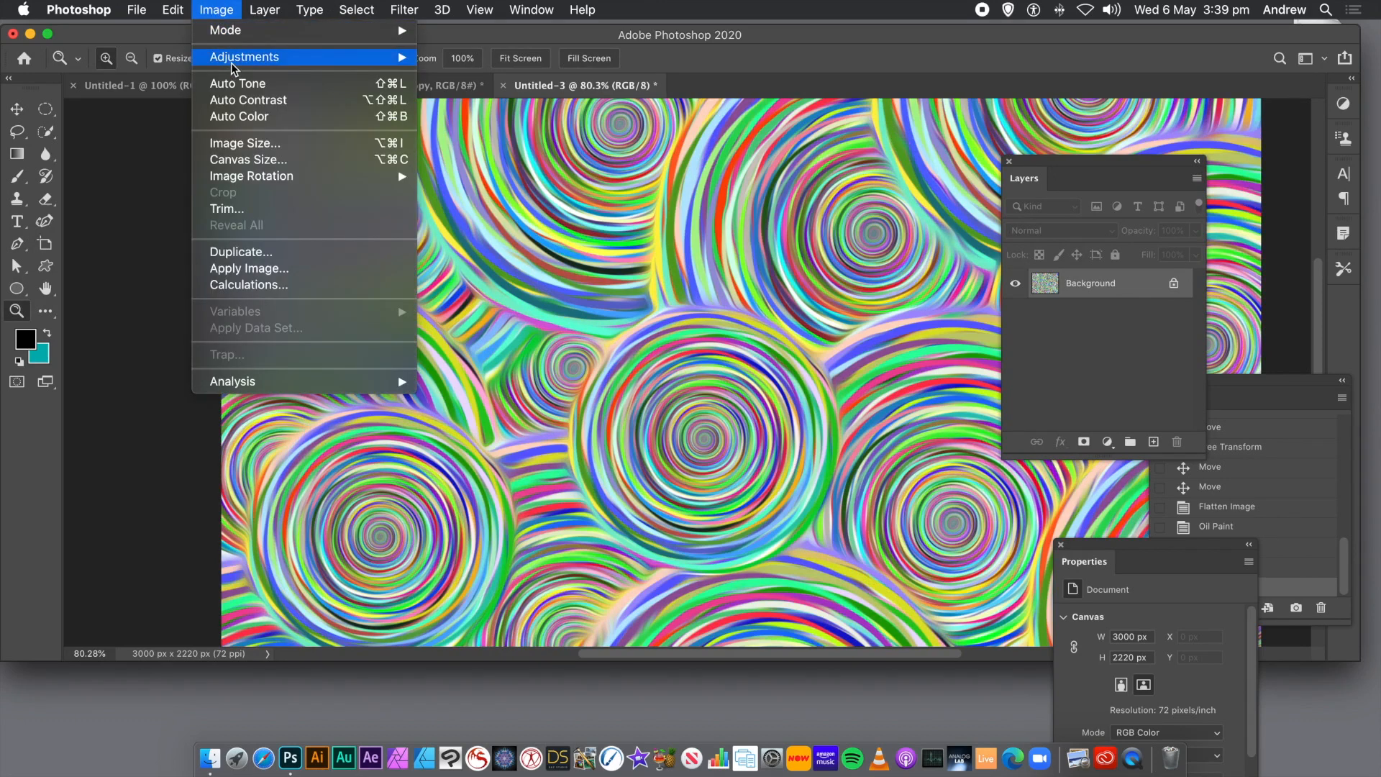
mouse_move(231, 61)
click(465, 134)
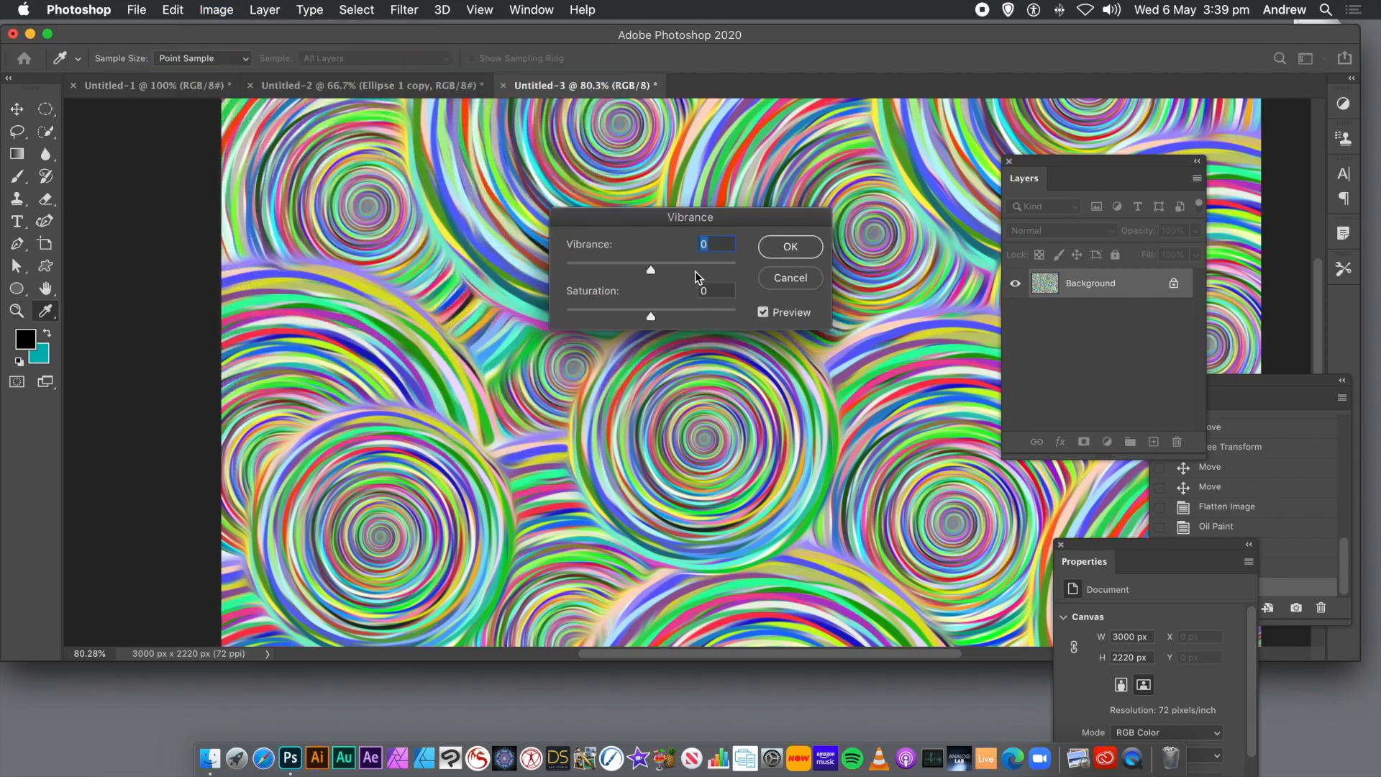
click(688, 266)
click(705, 310)
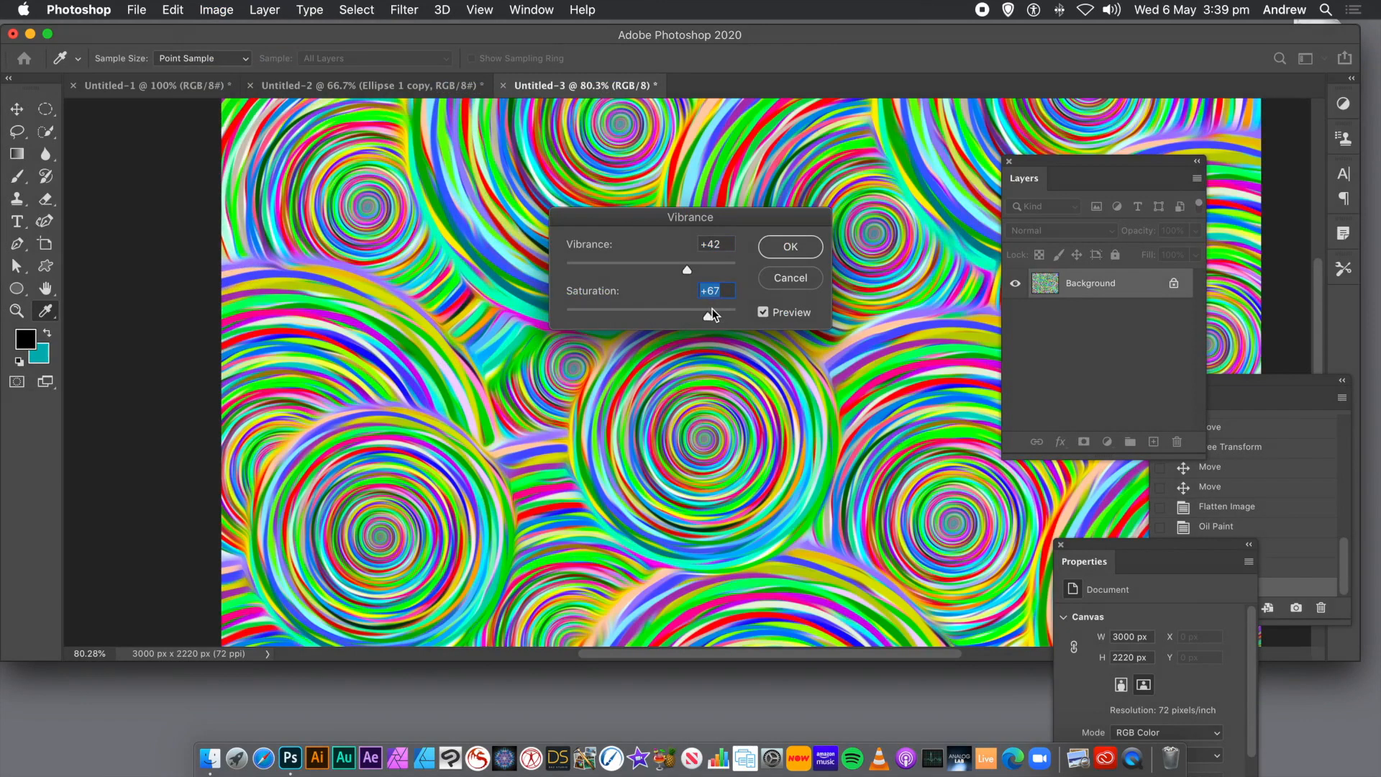
click(791, 247)
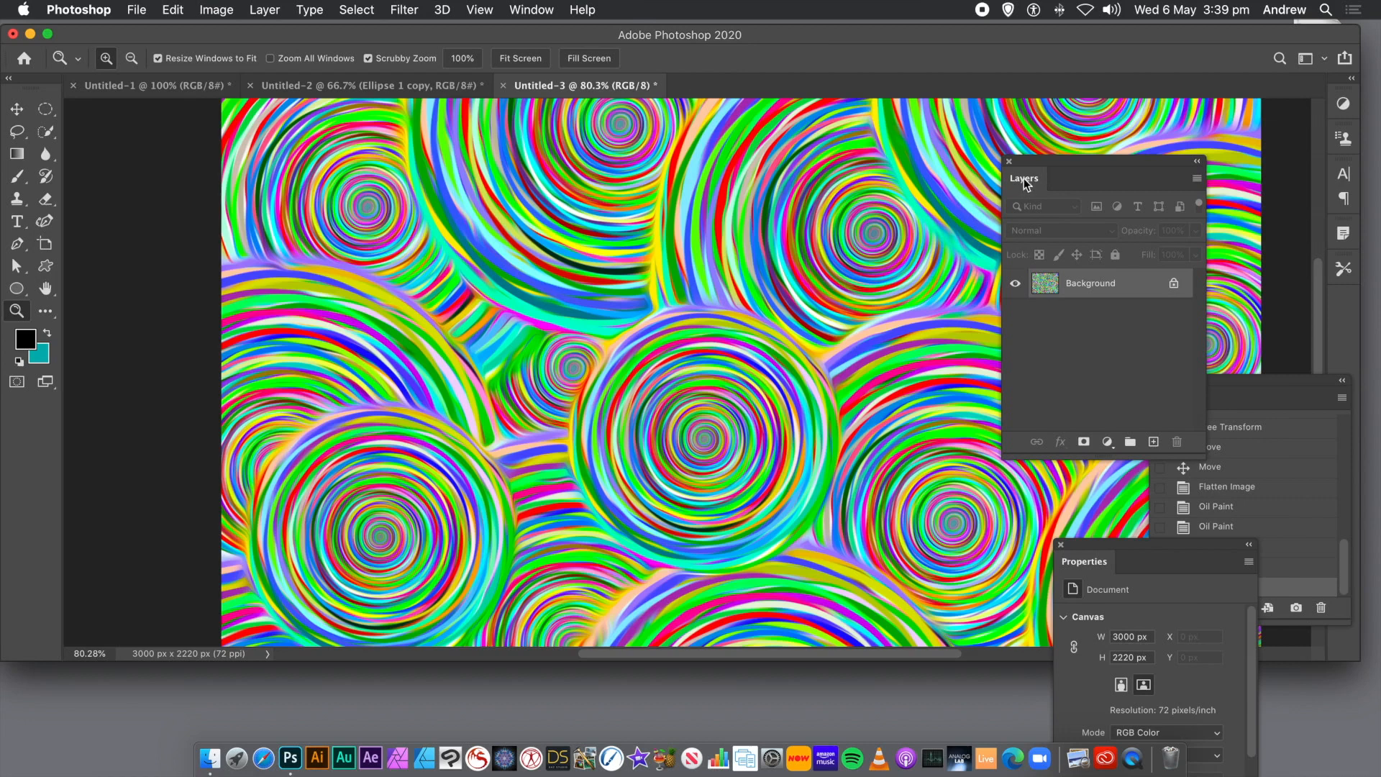
drag(1038, 165, 1149, 160)
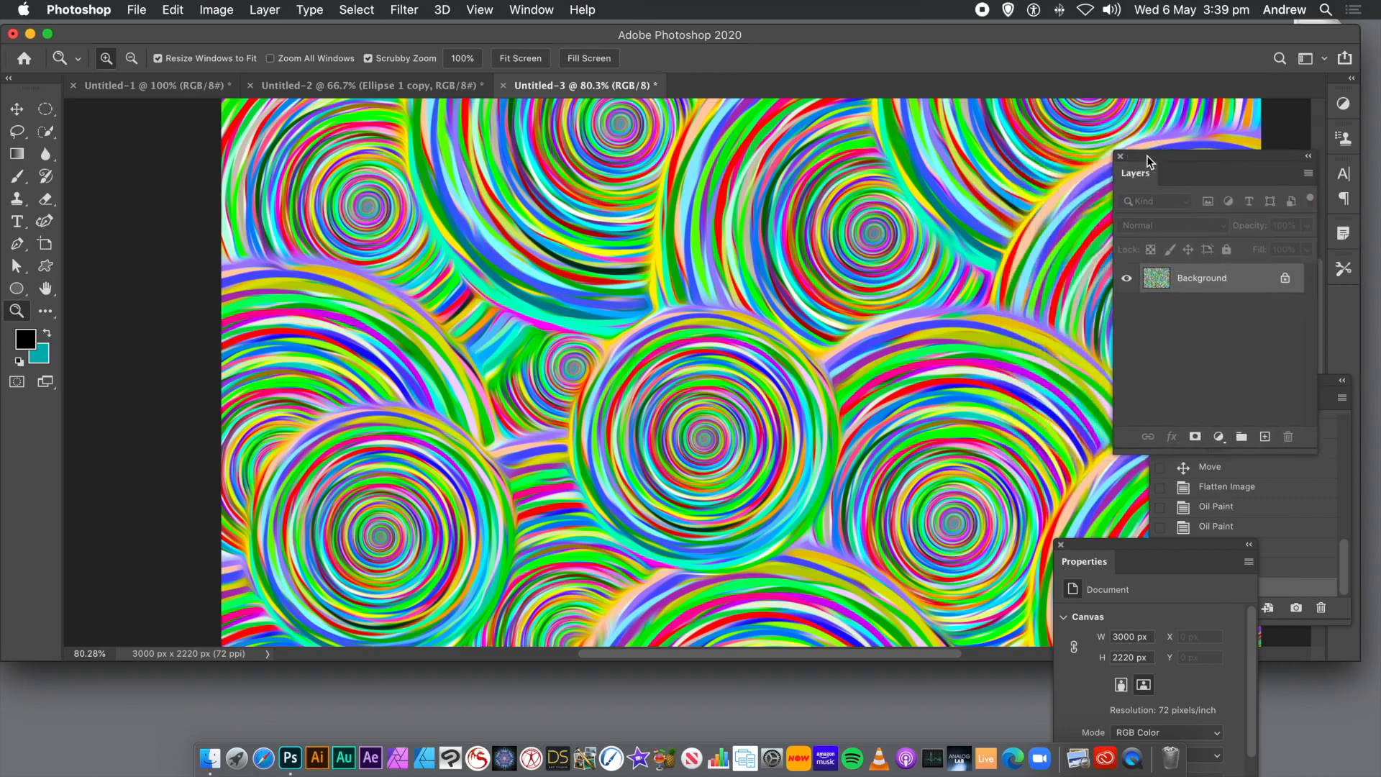